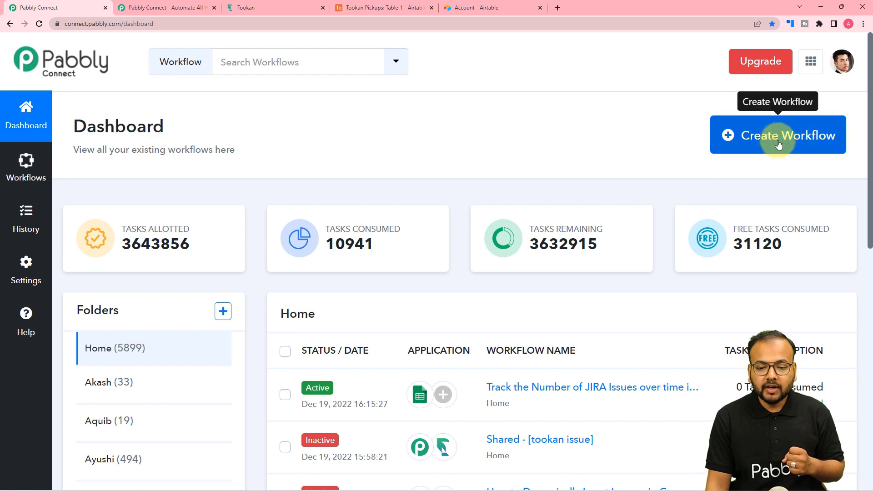
# Step: Create a new workflow named "Airtable to Tookan"
pyautogui.click(778, 154)
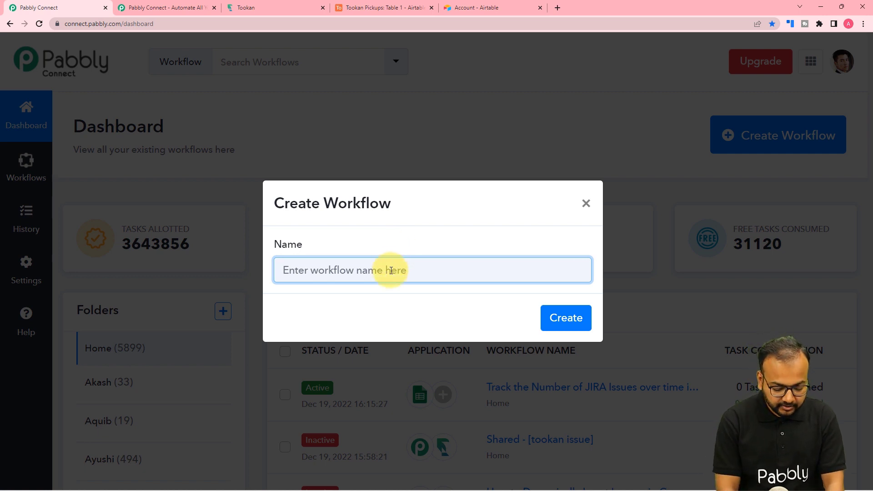
pyautogui.write('Airta')
pyautogui.write('n')
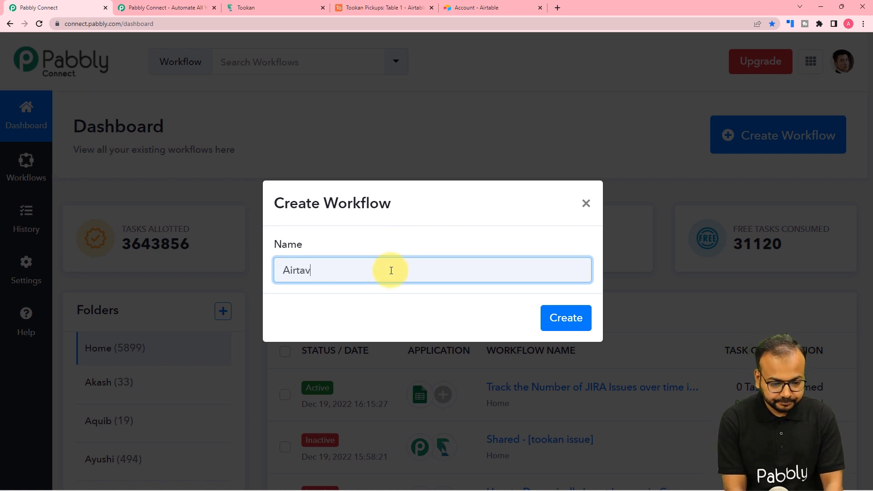
pyautogui.press('BackSpace')
pyautogui.write('ble to Tookan')
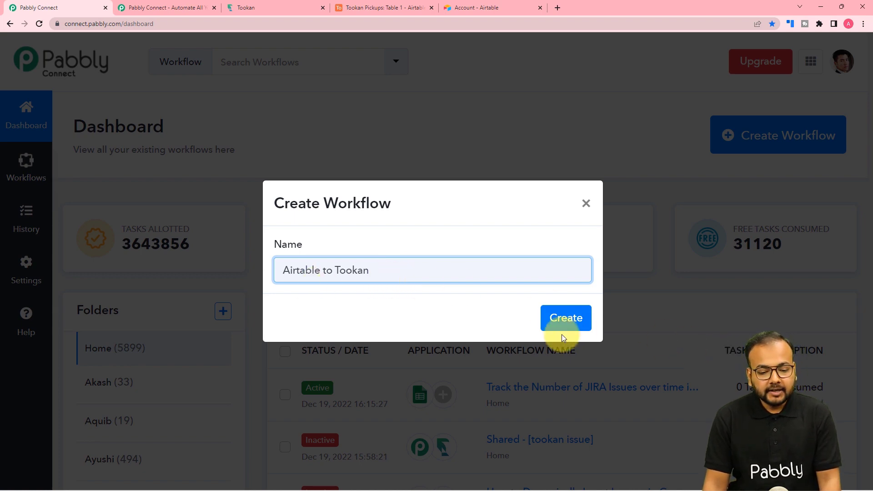
pyautogui.click(571, 321)
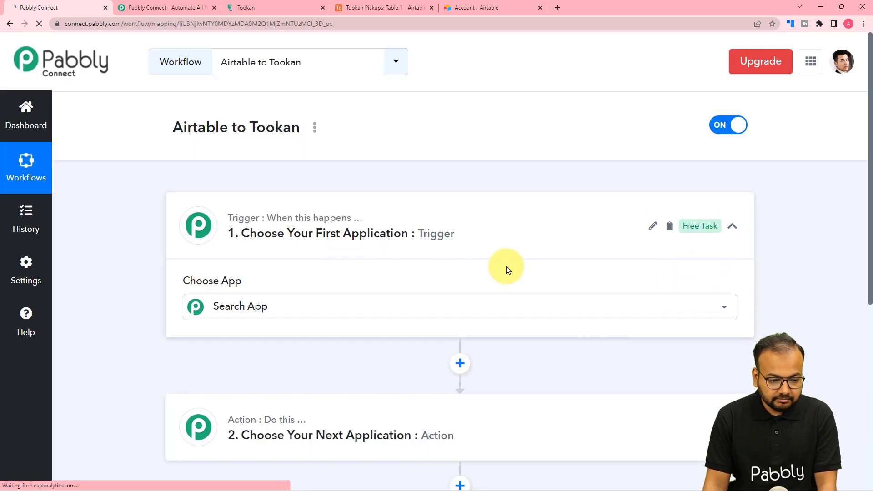
pyautogui.click(731, 227)
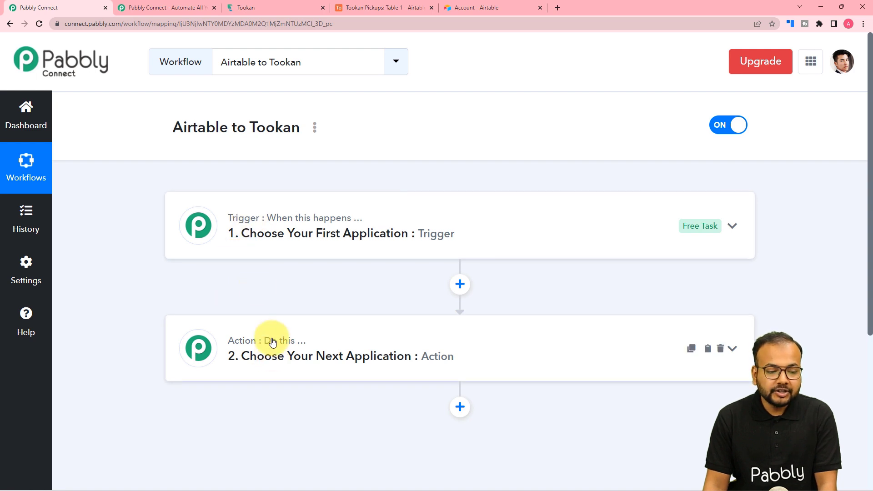
pyautogui.click(232, 244)
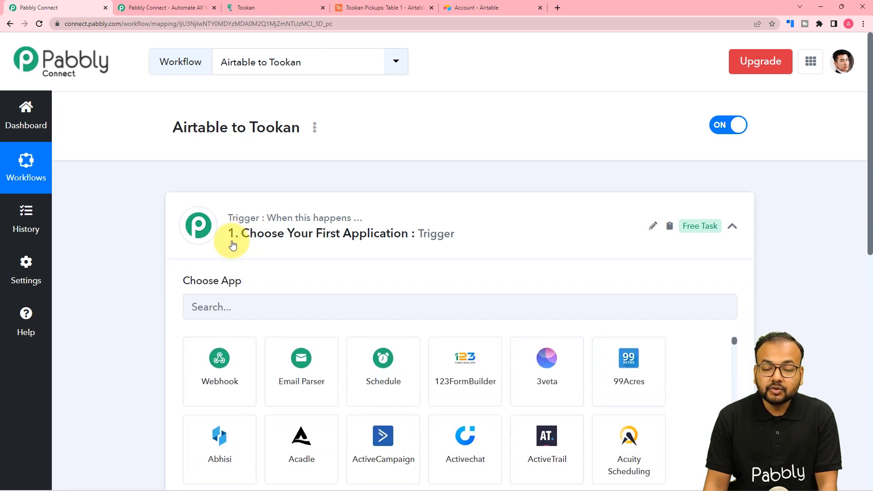
pyautogui.click(232, 244)
pyautogui.click(267, 374)
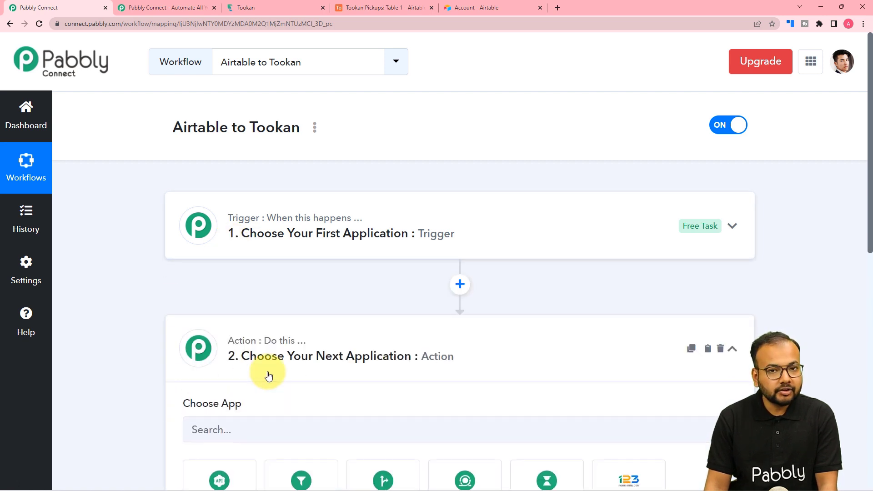
pyautogui.click(268, 375)
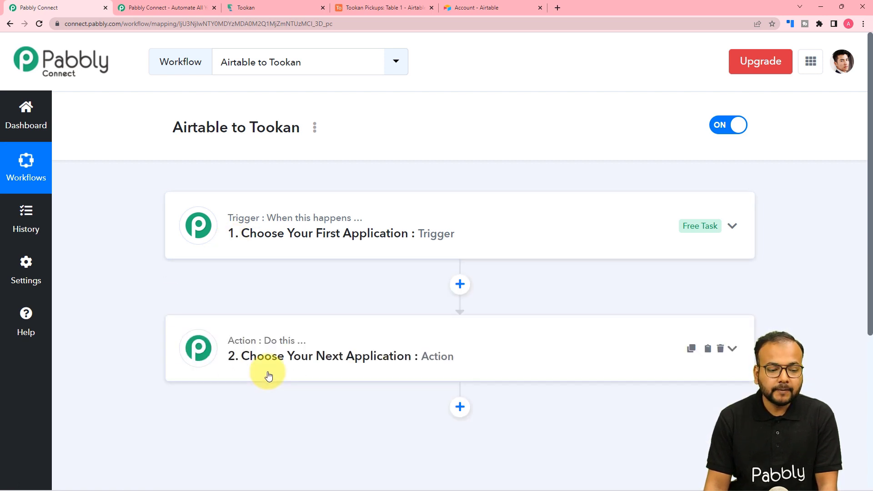
# Step: Set the workflow's trigger application to Airtable with New Record as the trigger event
pyautogui.click(269, 254)
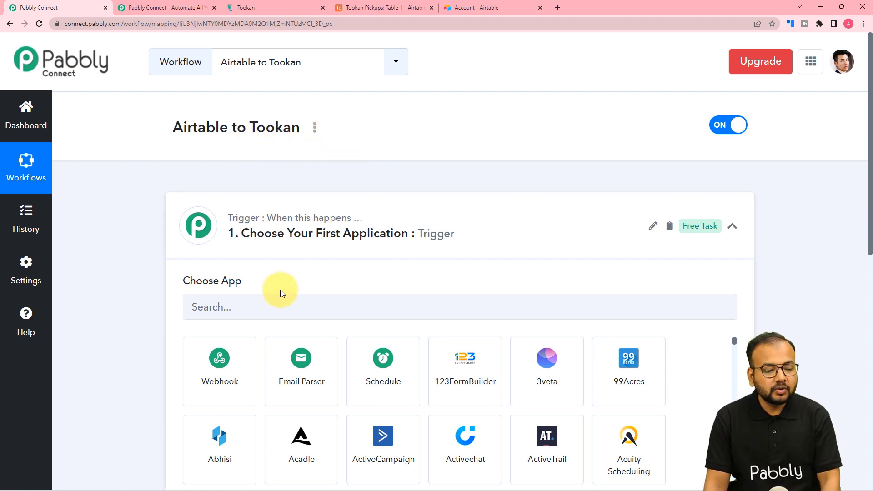
pyautogui.click(274, 309)
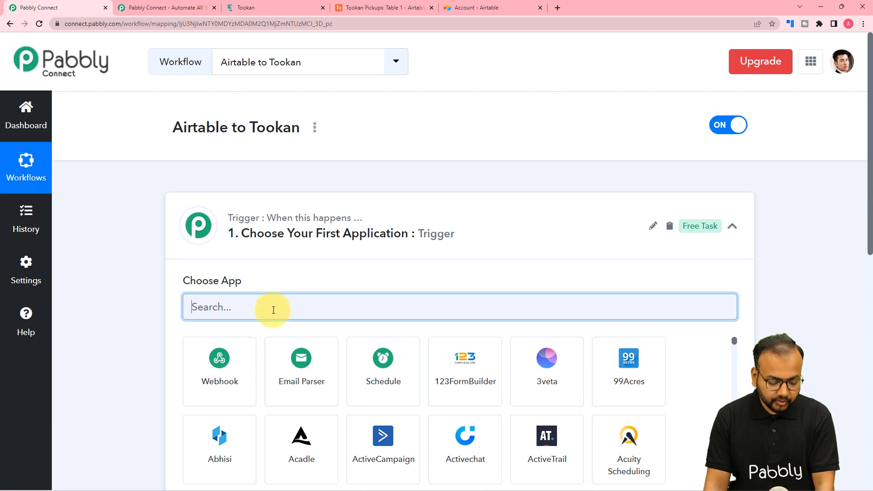
pyautogui.write('airt')
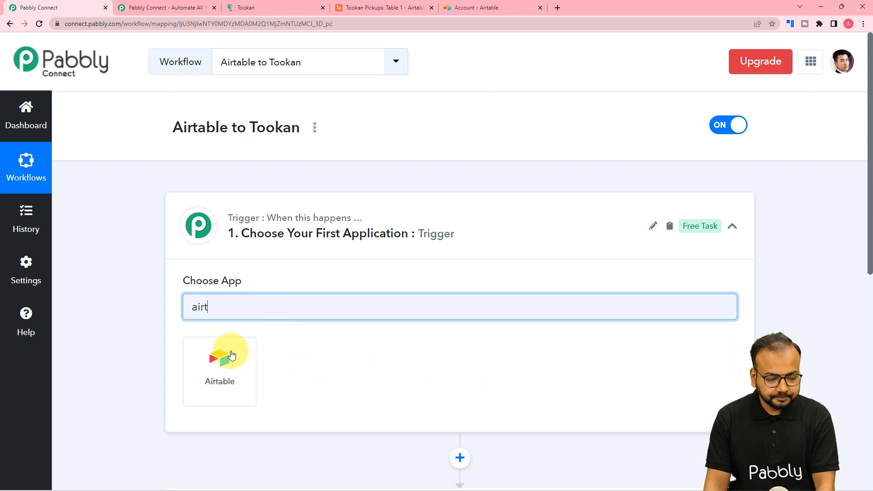
pyautogui.click(222, 359)
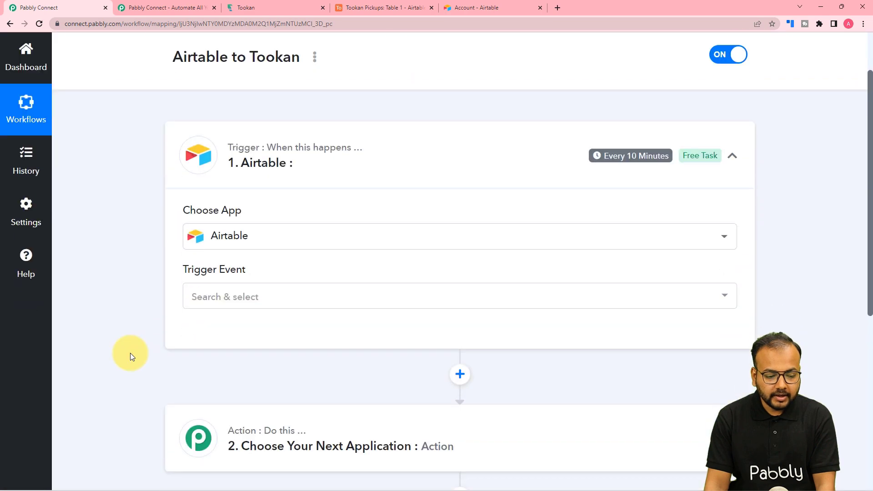
pyautogui.click(201, 274)
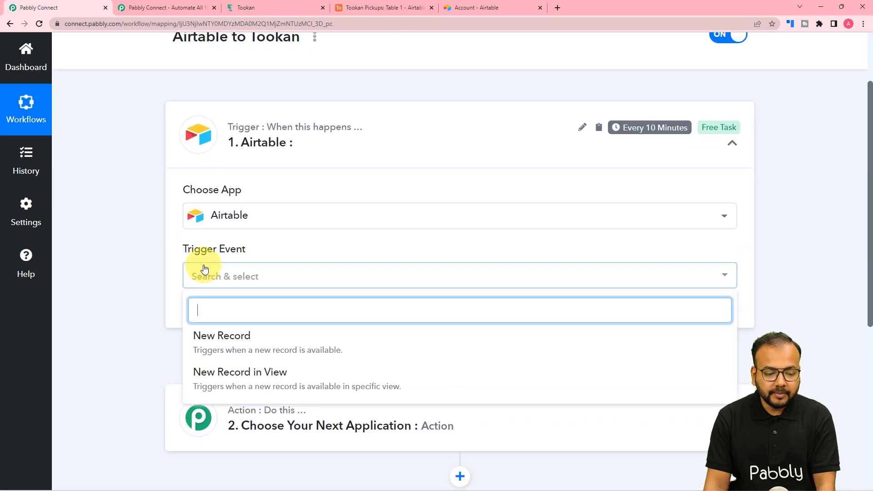
pyautogui.click(240, 343)
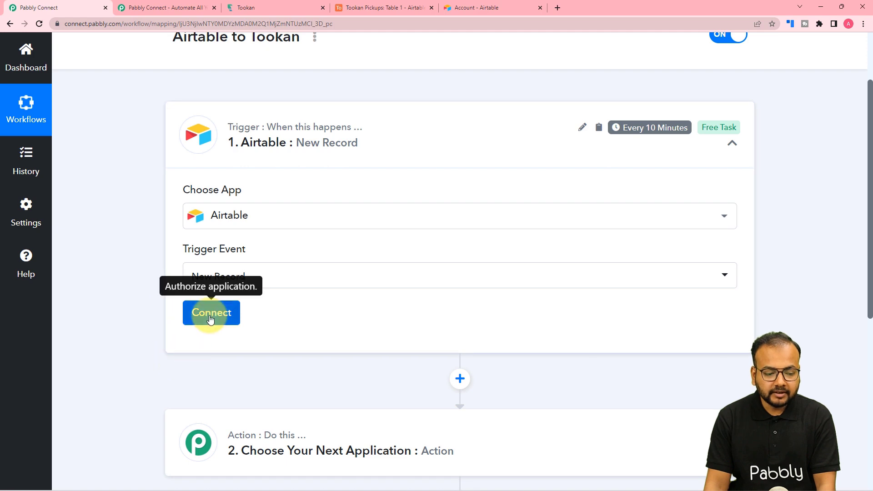
pyautogui.click(207, 318)
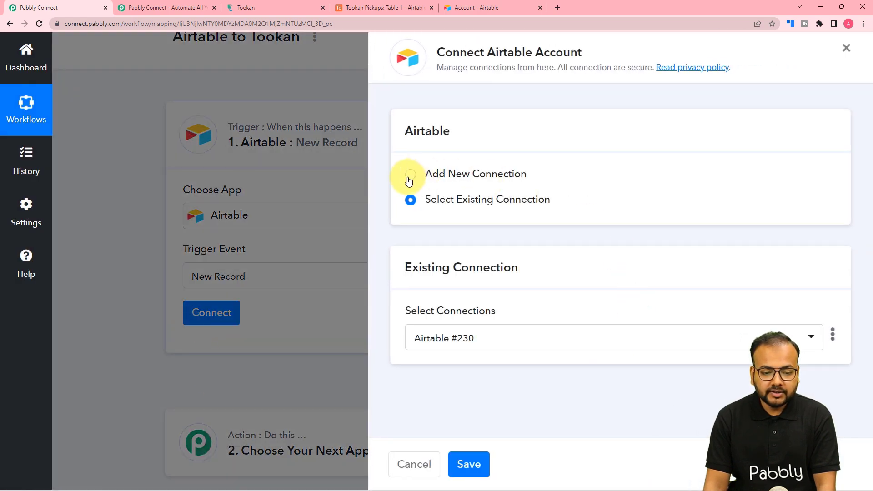
pyautogui.click(409, 176)
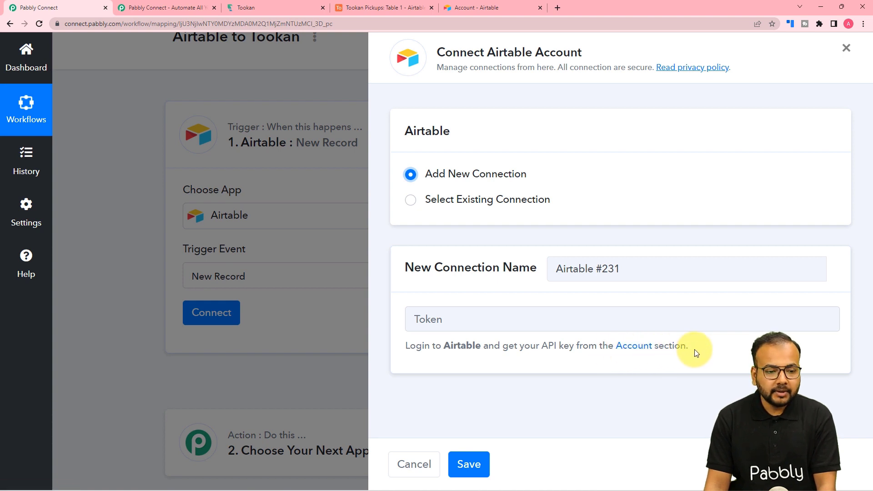
pyautogui.click(498, 13)
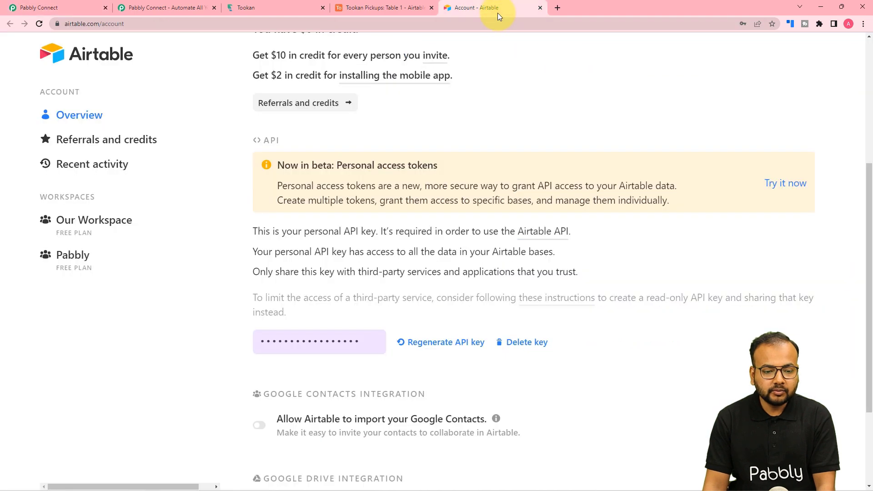
pyautogui.click(374, 15)
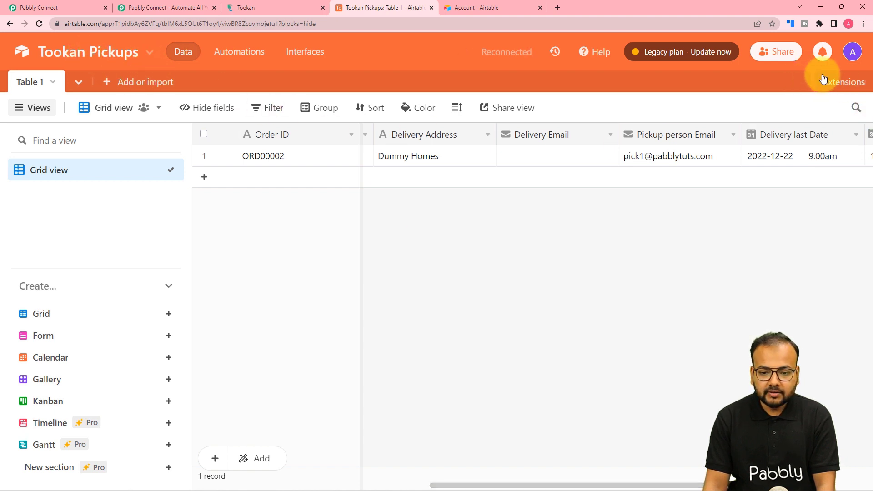
pyautogui.click(851, 52)
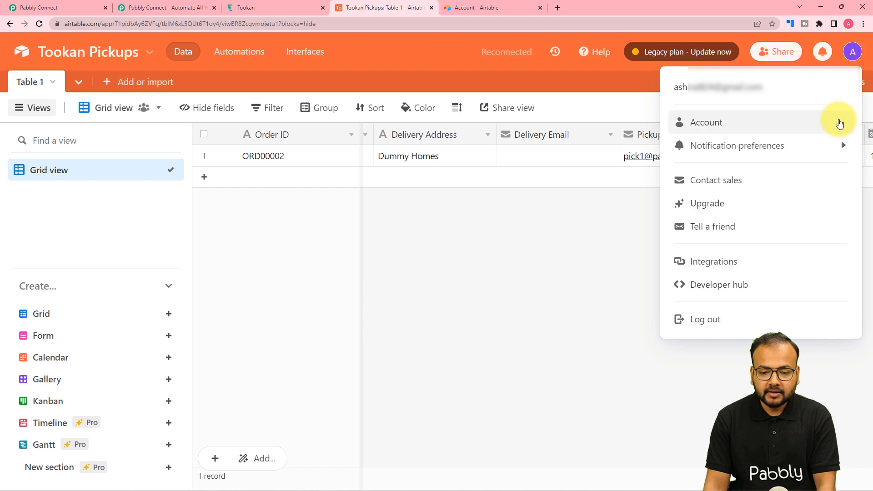
pyautogui.click(714, 131)
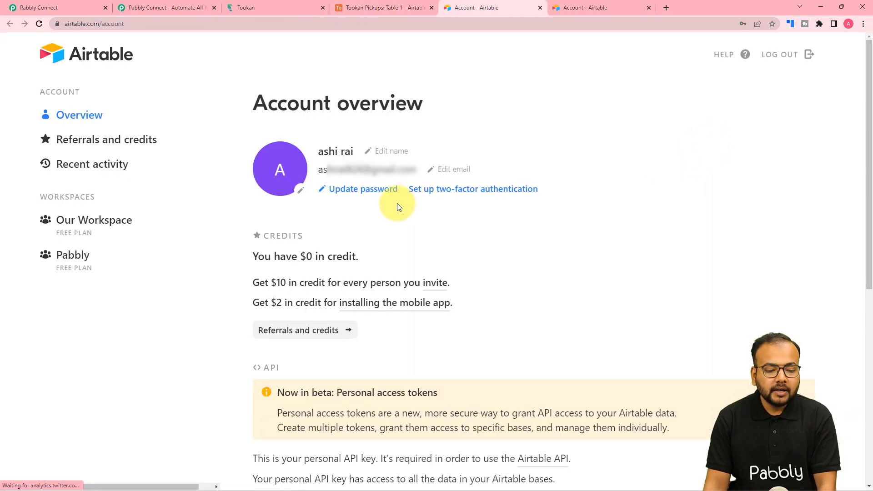
# Step: Copy the personal API key from the API section of the Airtable account overview
pyautogui.scroll(-8, 397, 203)
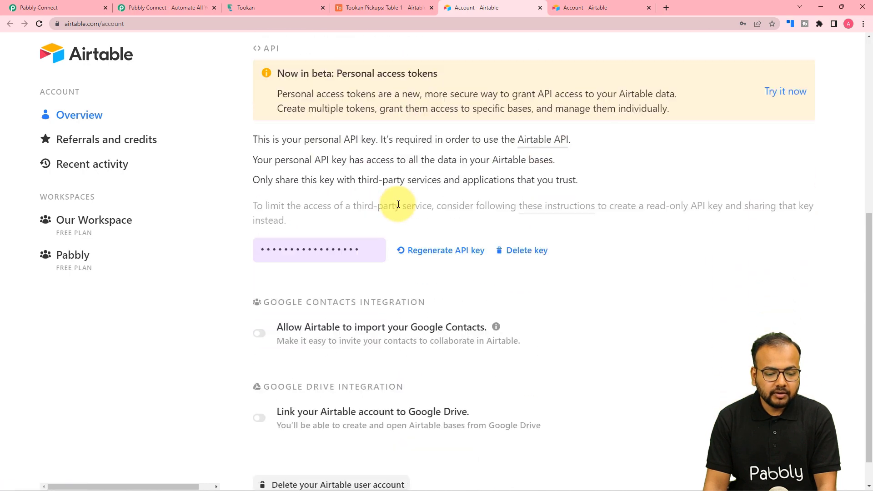
pyautogui.click(294, 213)
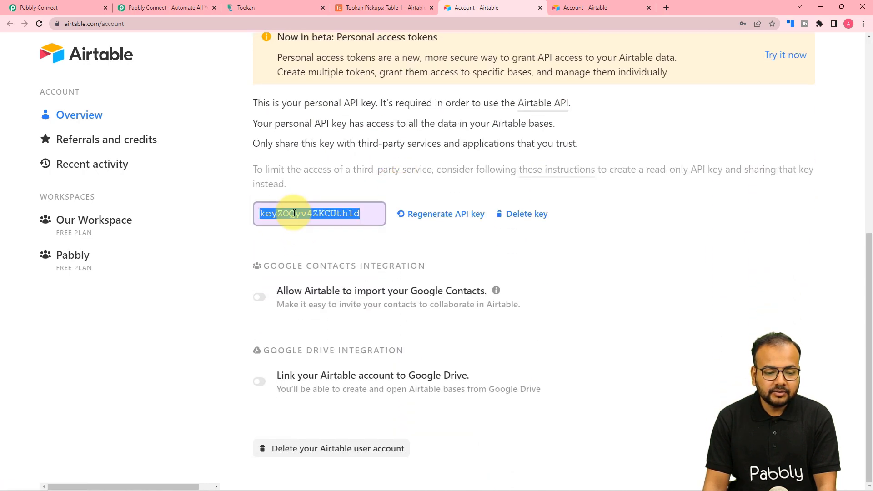
pyautogui.rightClick(293, 214)
pyautogui.click(318, 265)
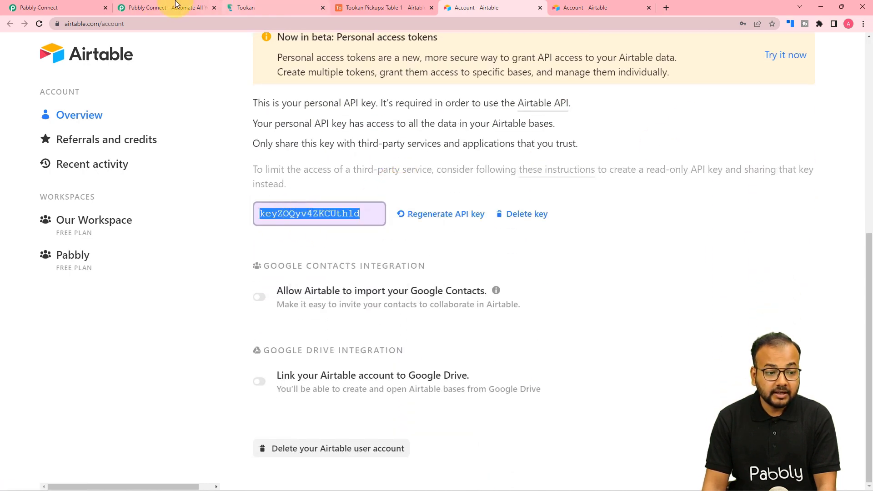
# Step: Switch back to Pabbly Connect, paste the API key into the new connection's Token field and save the connection
pyautogui.click(78, 8)
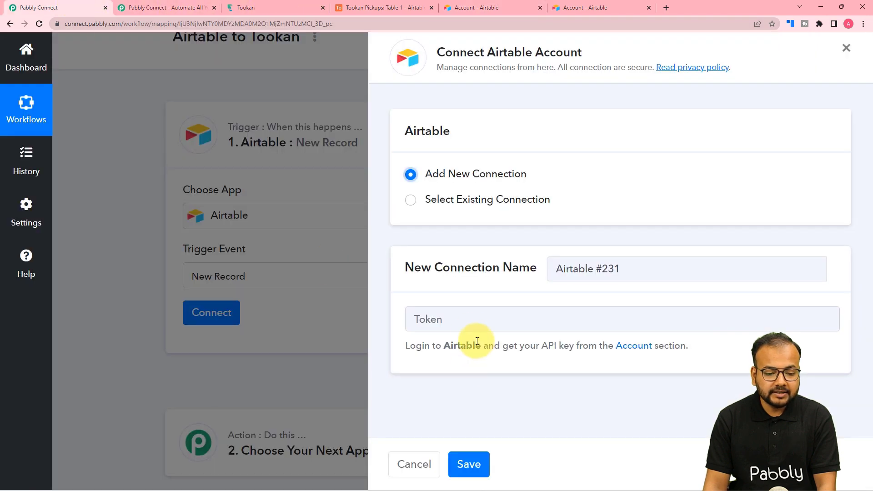
pyautogui.click(473, 323)
pyautogui.rightClick(477, 325)
pyautogui.click(486, 397)
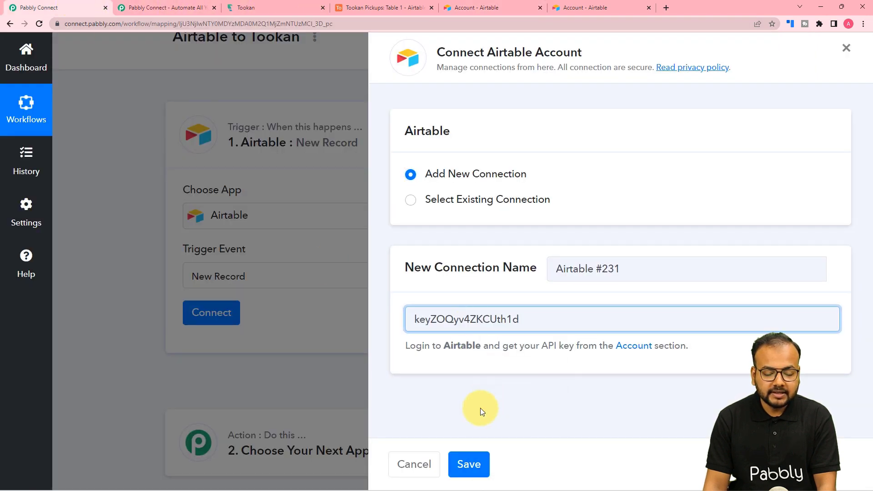
pyautogui.click(468, 463)
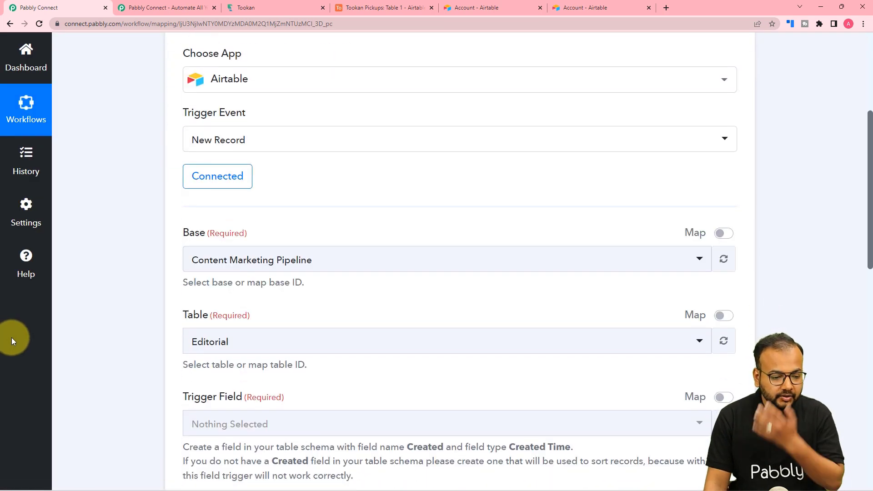
# Step: Check the base name in Airtable and set the trigger's base to Tookan Pickups
pyautogui.scroll(-2, 205, 335)
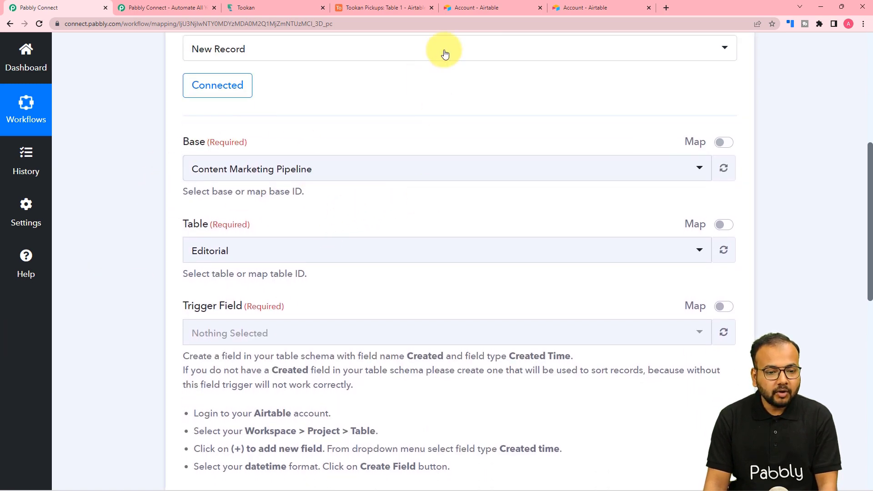
pyautogui.click(414, 9)
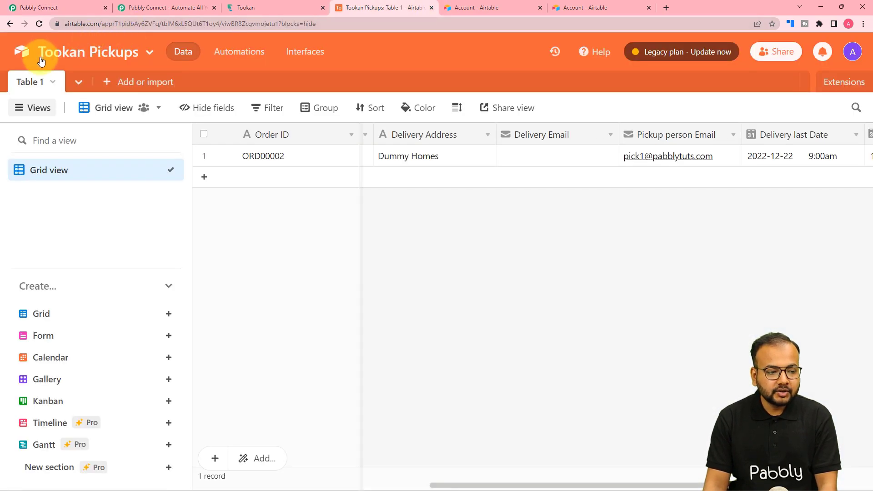
pyautogui.click(68, 5)
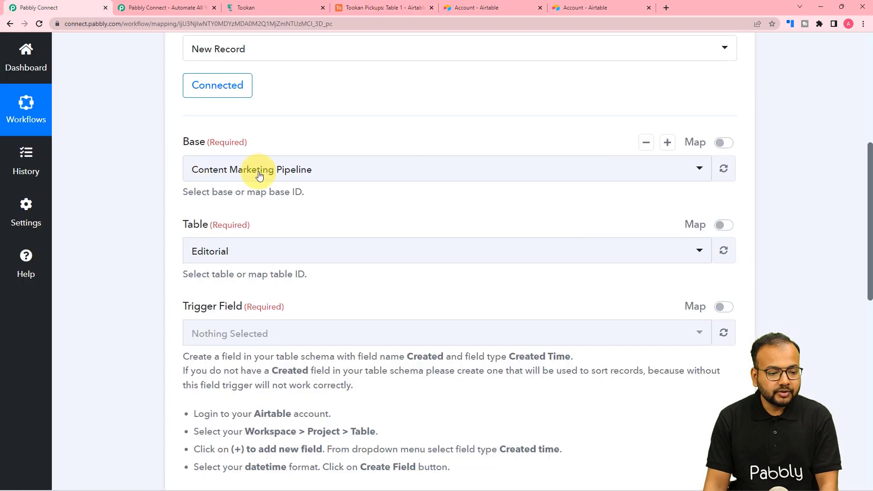
pyautogui.click(305, 174)
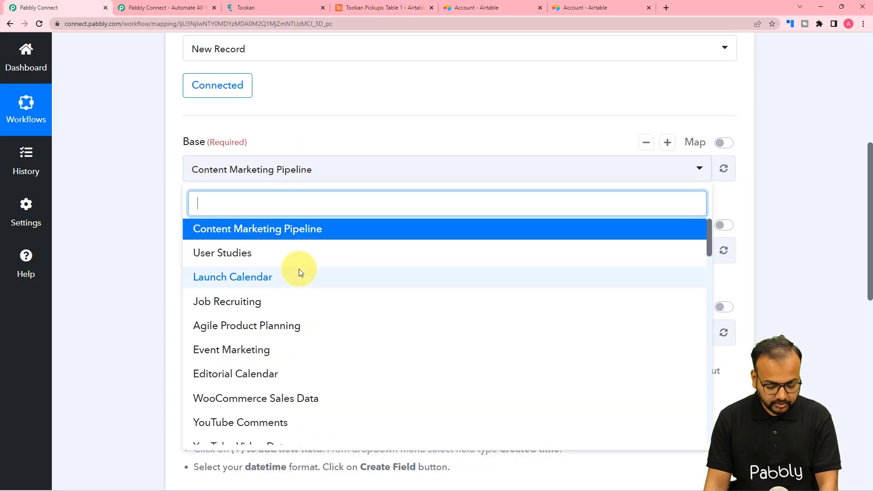
pyautogui.write('too')
pyautogui.click(265, 231)
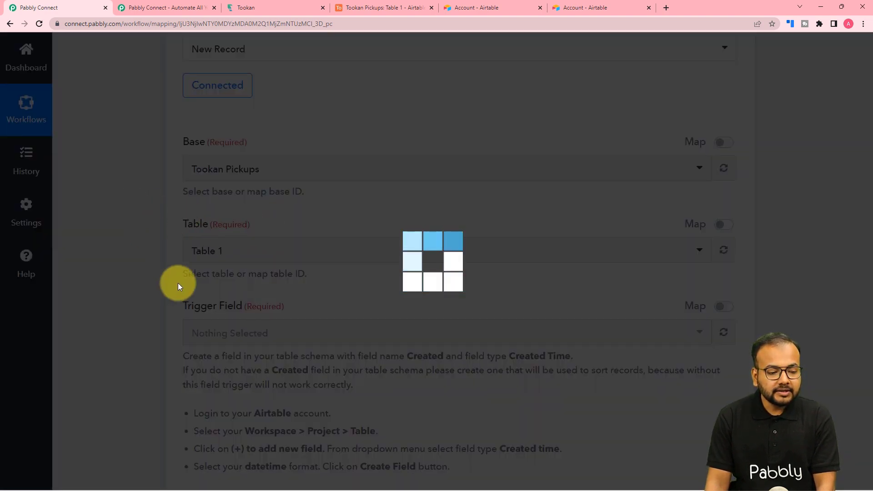
# Step: Compare the trigger's table with the table name in the Airtable base and review the trigger field setting
pyautogui.scroll(-2, 178, 285)
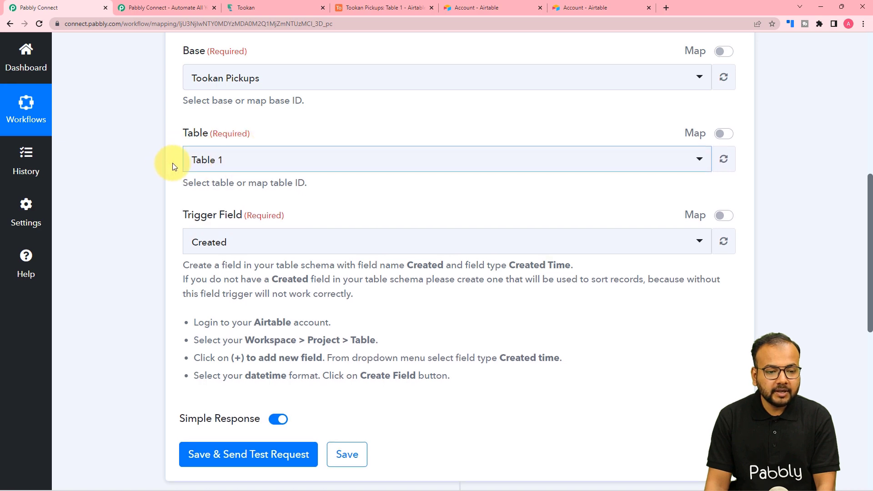
pyautogui.click(361, 9)
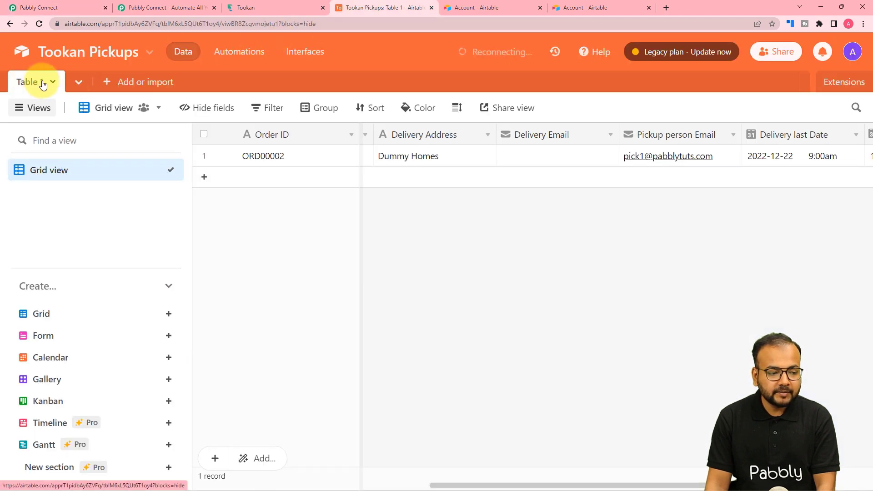
pyautogui.click(68, 8)
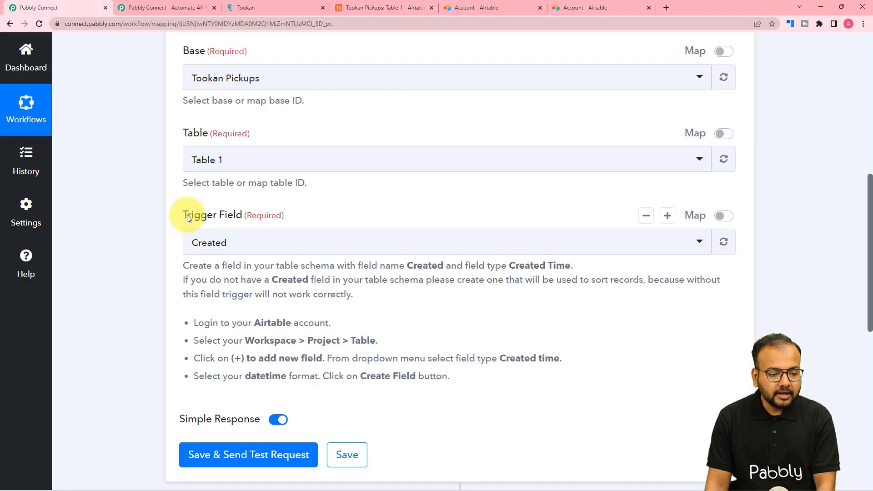
pyautogui.scroll(-2, 187, 214)
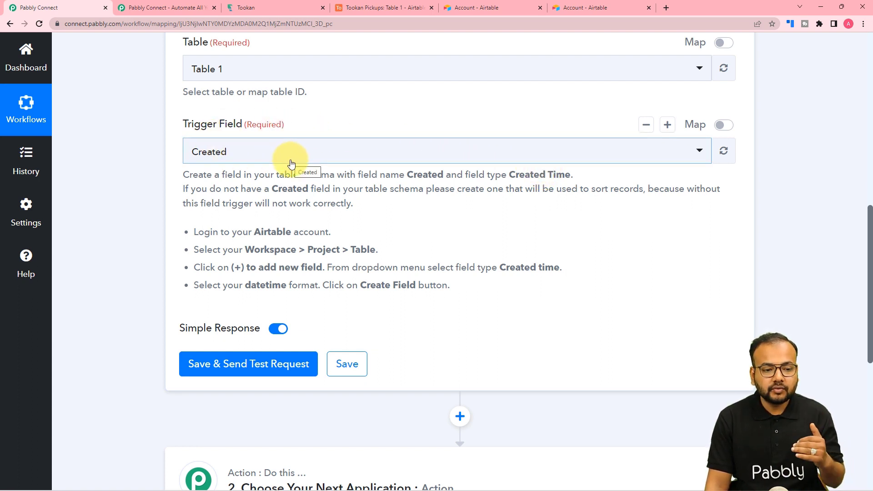
# Step: Switch to the Airtable Tookan Pickups base and check the field type of the Order ID column
pyautogui.click(368, 12)
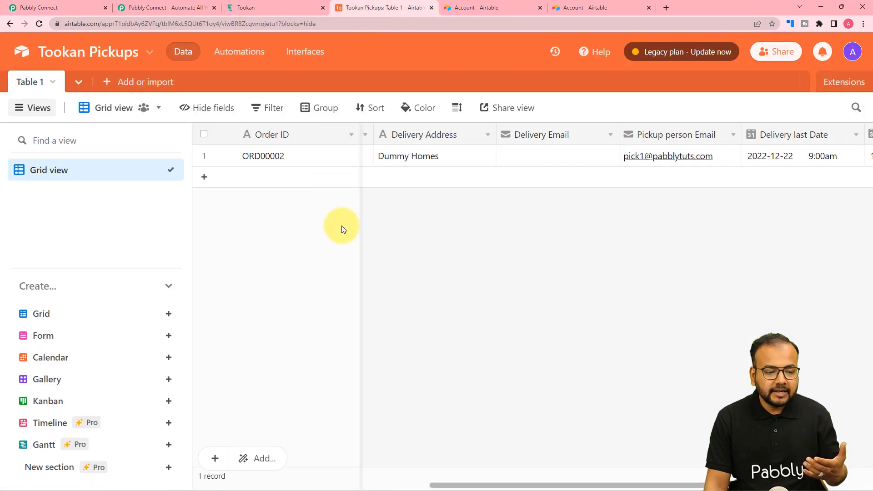
pyautogui.moveTo(479, 487); pyautogui.dragTo(113, 471)
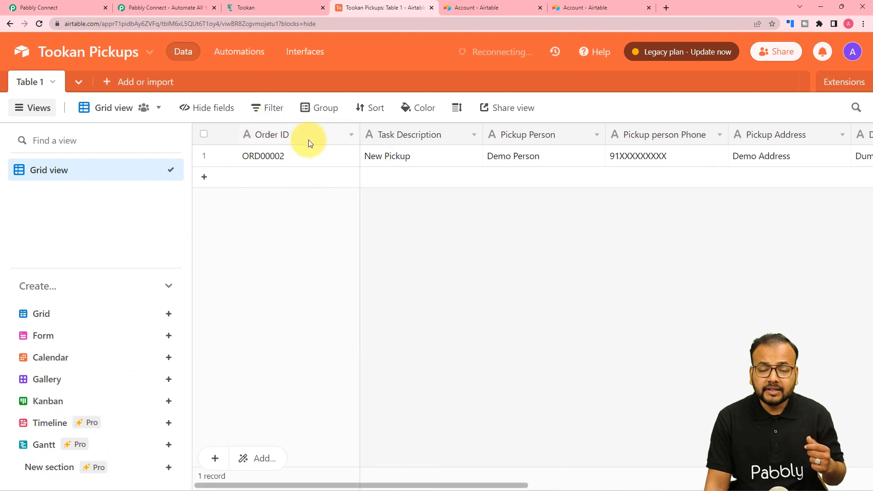
pyautogui.click(351, 137)
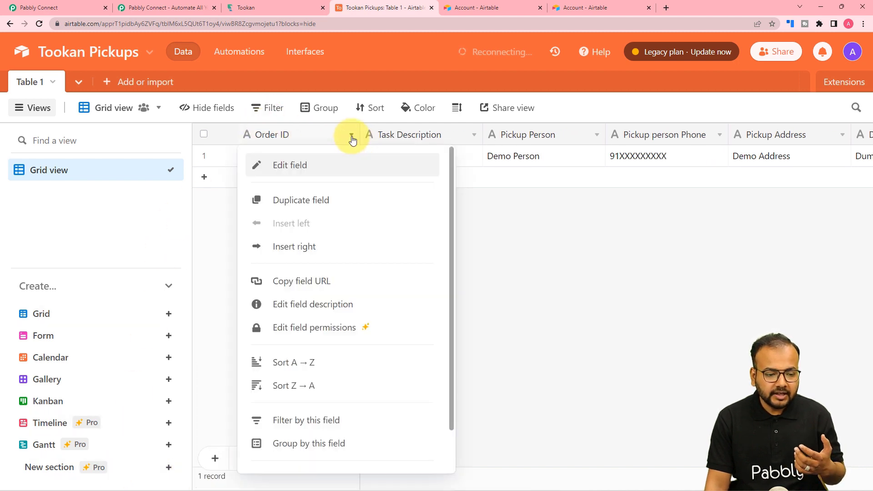
pyautogui.click(331, 167)
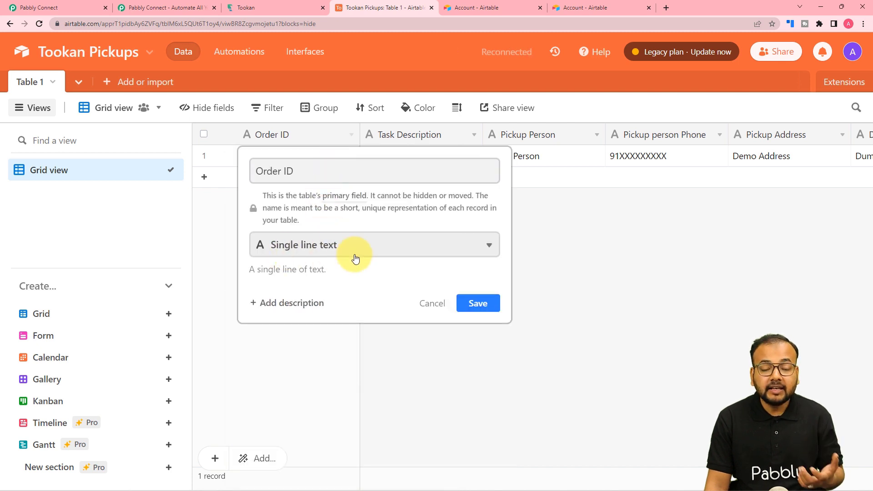
pyautogui.click(565, 243)
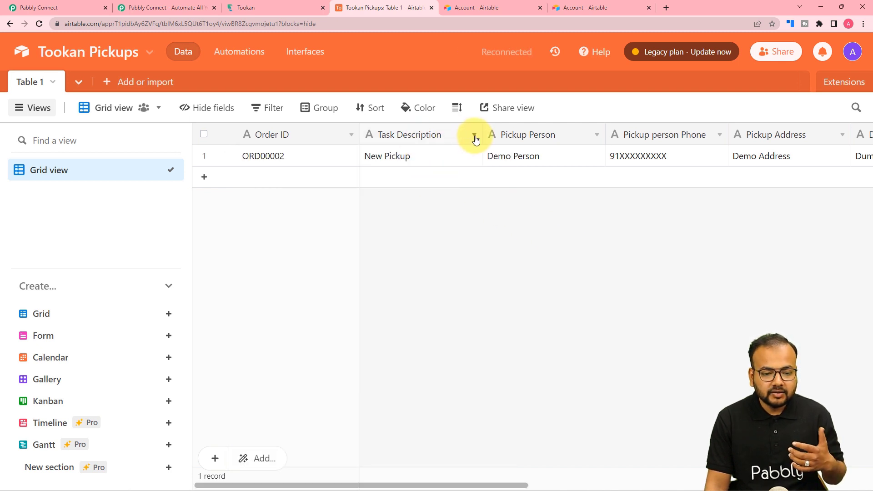
# Step: Review the Created column's field settings in the Airtable table, closing them without changes, and return to Pabbly Connect
pyautogui.click(746, 138)
pyautogui.press('Right')
pyautogui.press('Right')
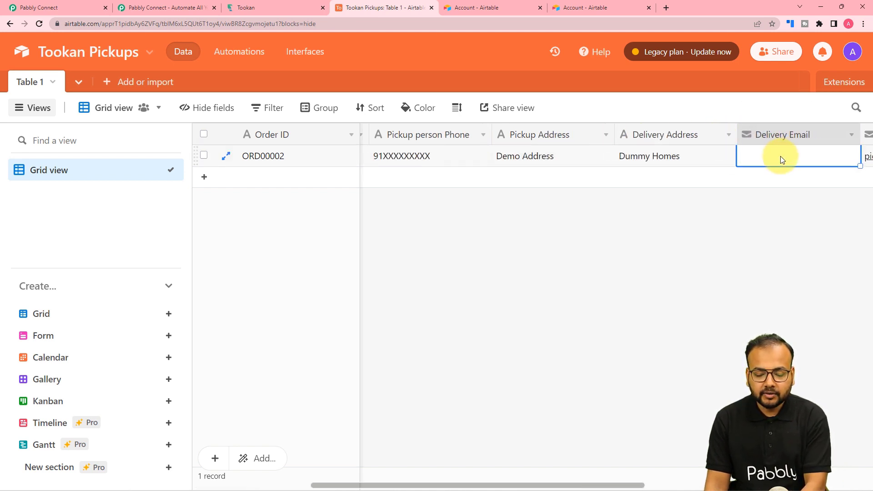
pyautogui.press('Right')
pyautogui.press('Right')
pyautogui.press('Right')
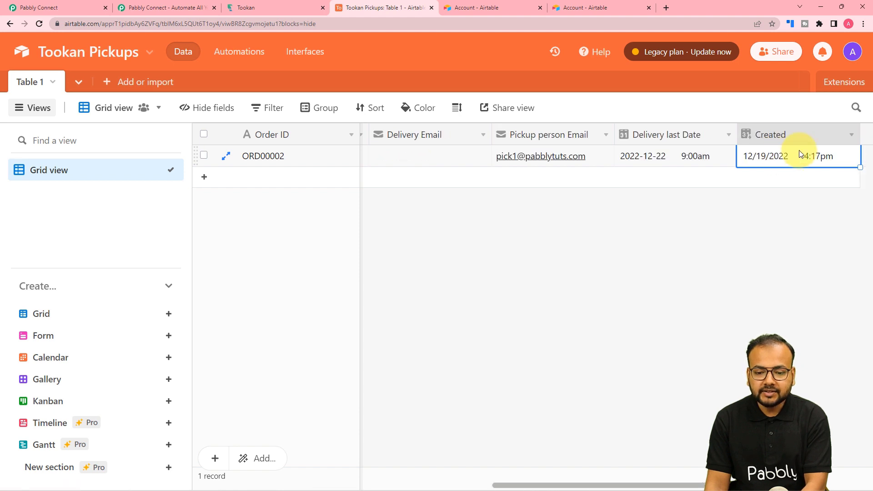
pyautogui.click(849, 135)
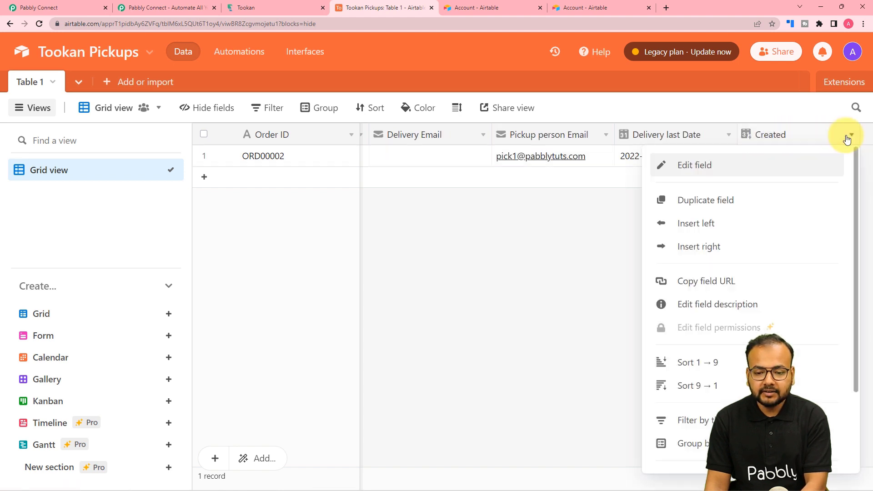
pyautogui.click(721, 166)
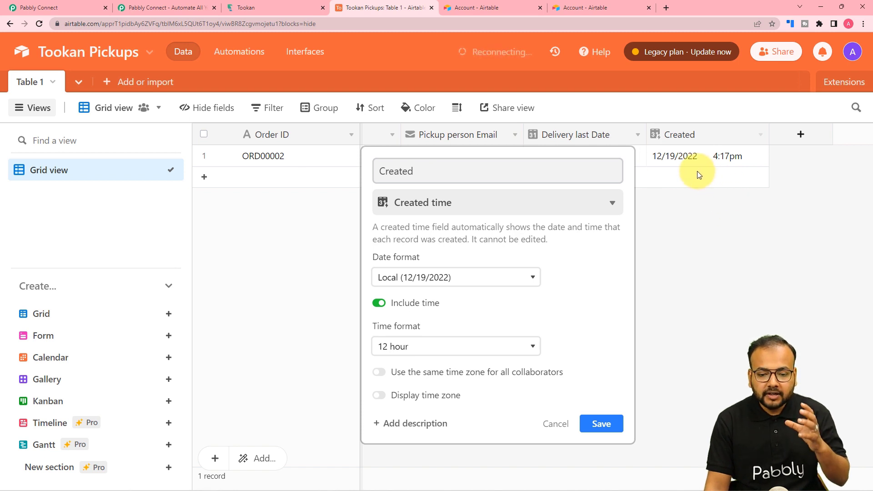
pyautogui.click(712, 230)
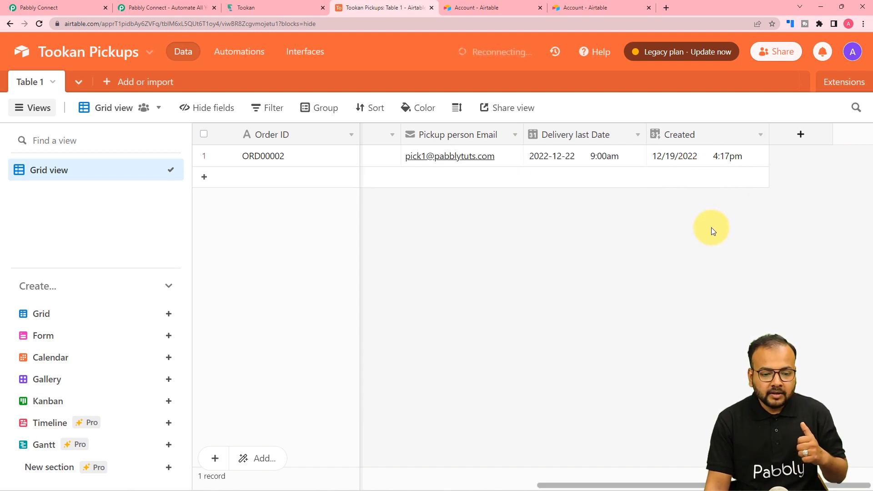
pyautogui.click(50, 7)
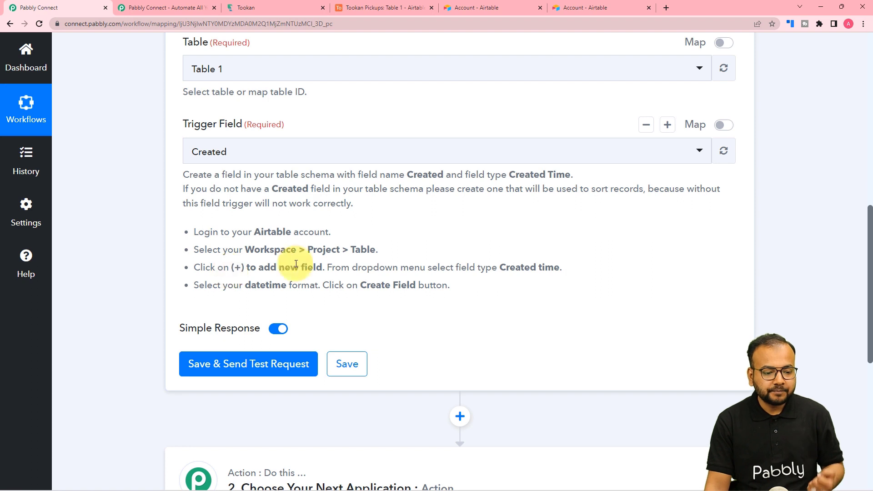
# Step: In the Airtable record, fill in the Delivery Email and set the Delivery last Date to 2022-12-23
pyautogui.click(350, 9)
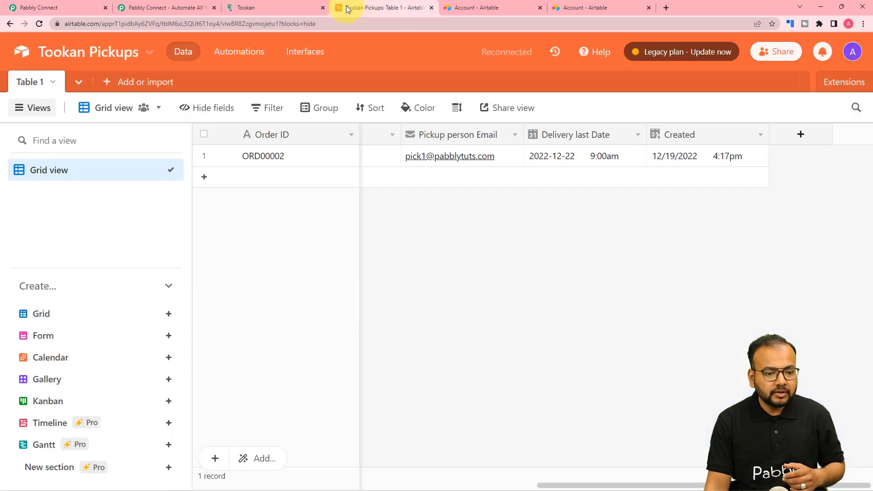
pyautogui.doubleClick(382, 160)
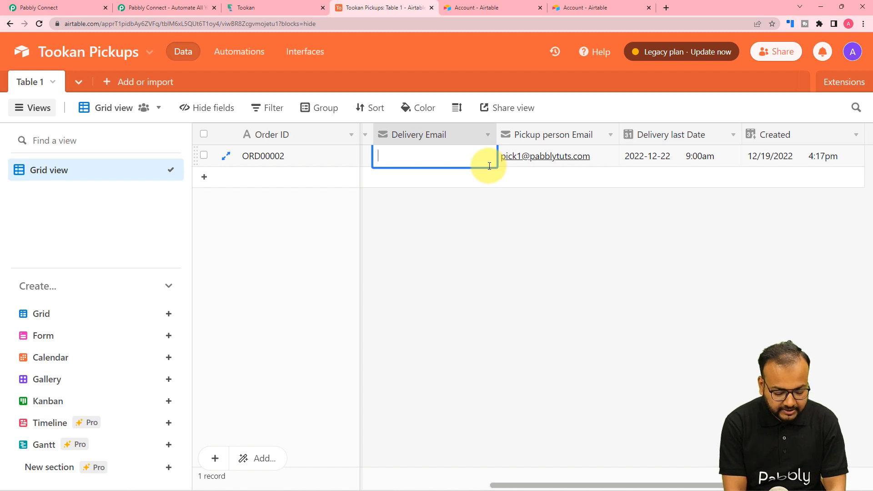
pyautogui.write('Cu')
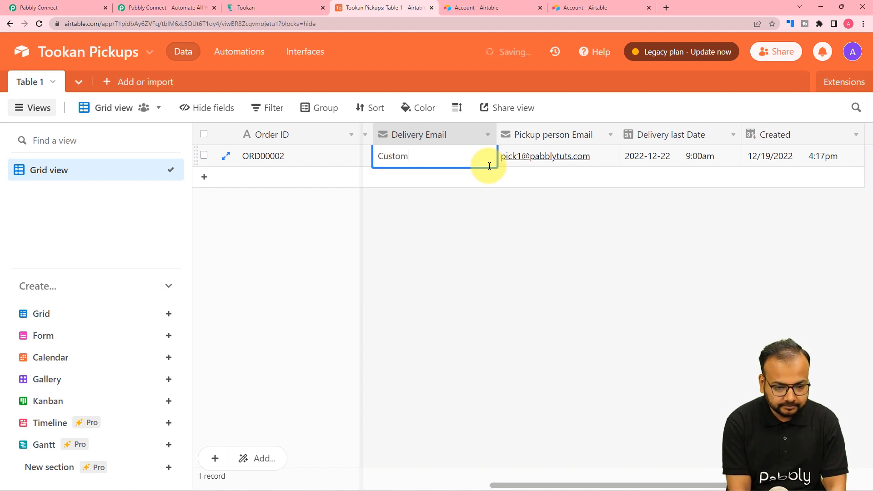
pyautogui.write('stom')
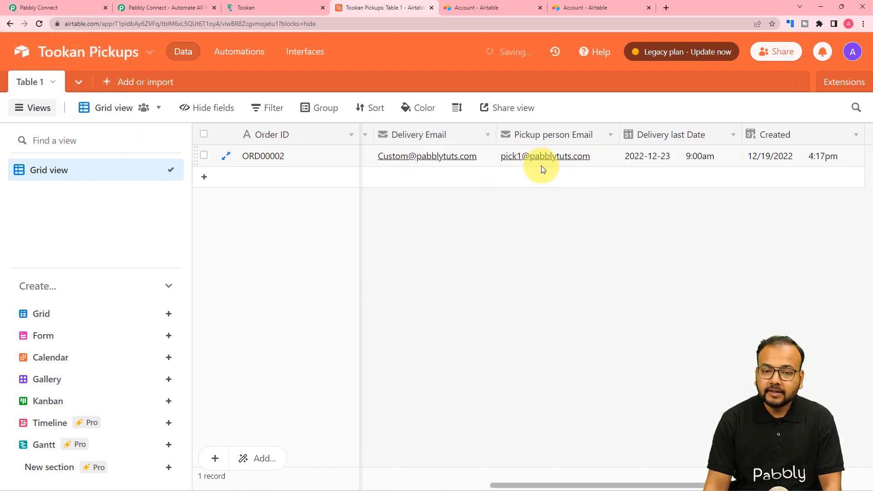
# Step: In Pabbly Connect, save the Airtable trigger with a test request and review the fields of the received response
pyautogui.click(84, 9)
pyautogui.scroll(-3, 140, 181)
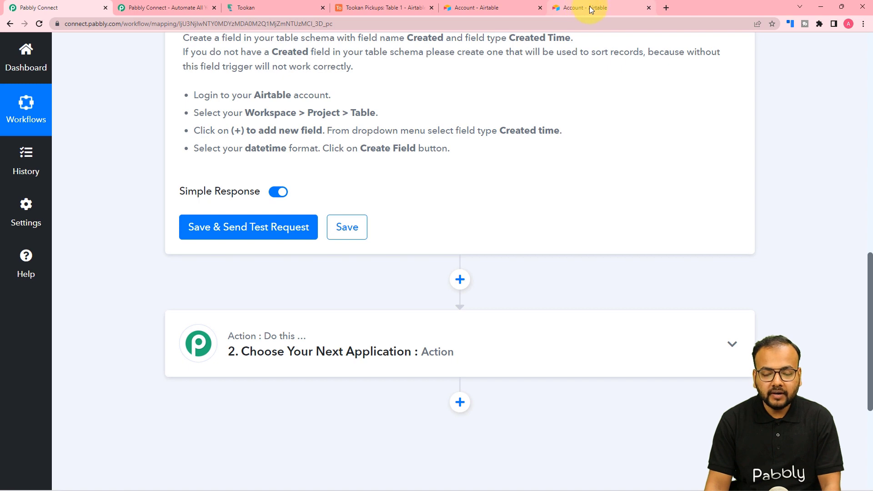
pyautogui.click(226, 232)
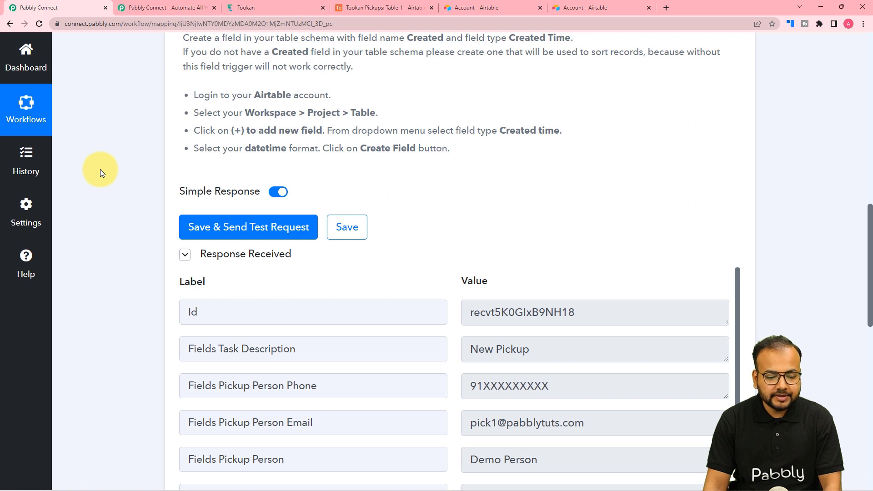
pyautogui.scroll(-4, 100, 169)
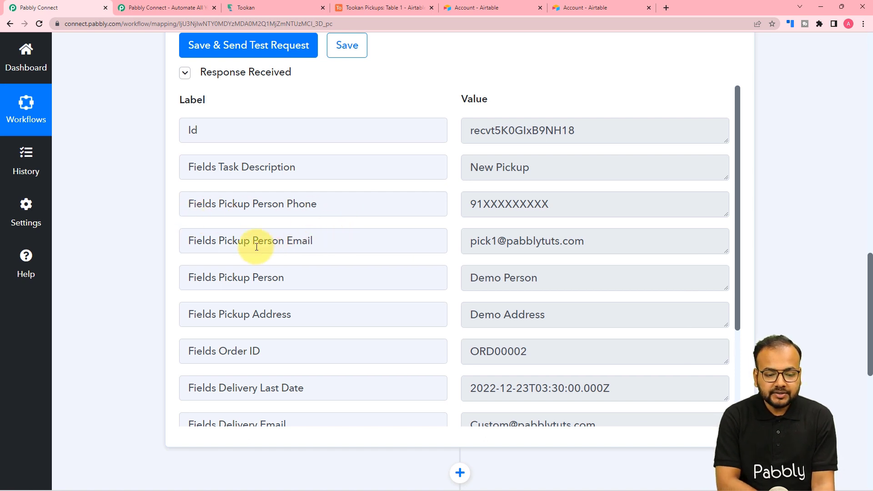
pyautogui.scroll(-3, 256, 246)
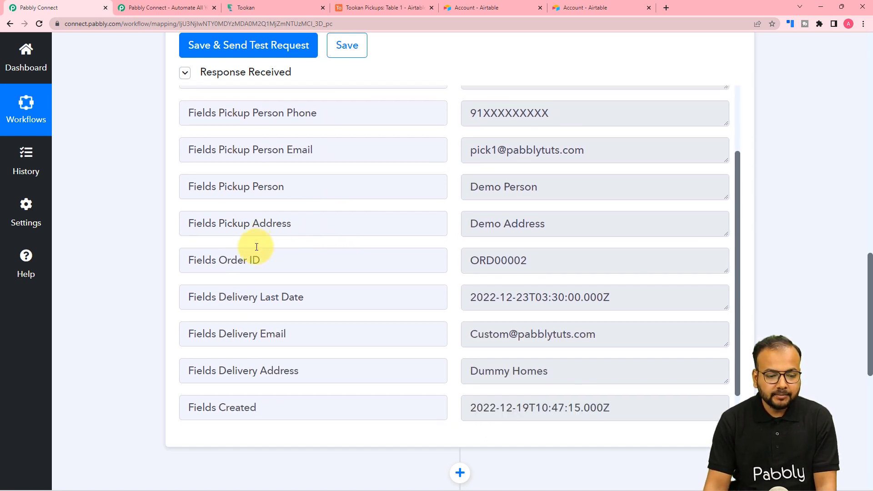
pyautogui.scroll(-1, 255, 247)
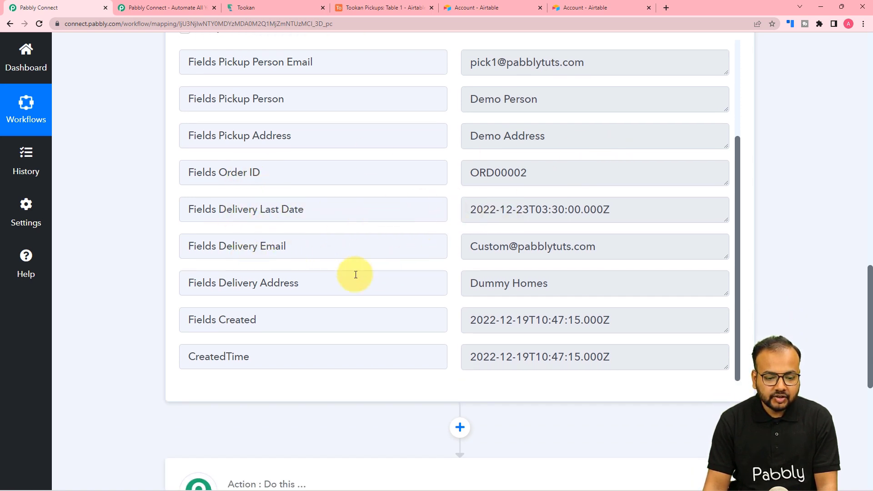
pyautogui.scroll(-1, 354, 291)
pyautogui.scroll(-2, 354, 291)
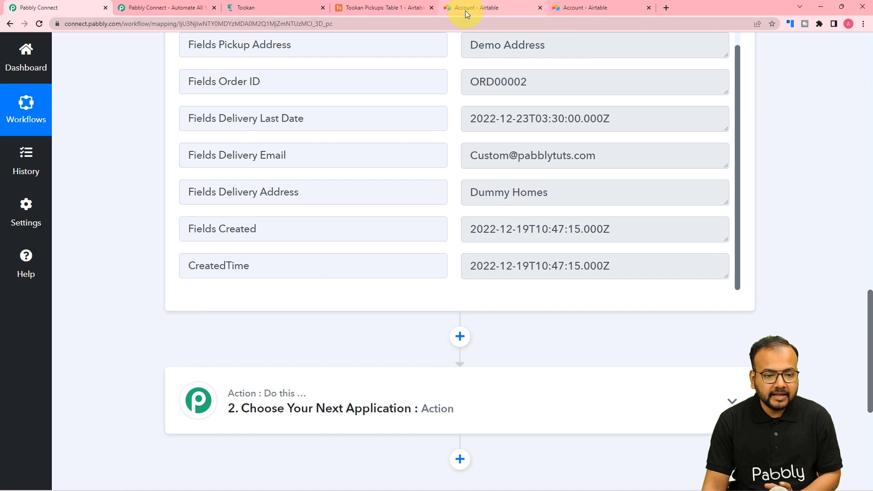
# Step: Go through the record's fields in the Airtable table from Order ID to Delivery Email to compare them with the response
pyautogui.click(402, 4)
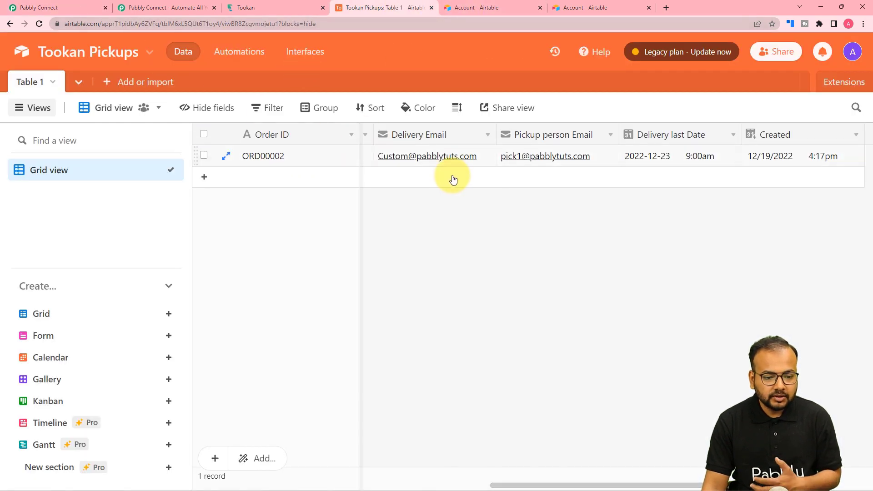
pyautogui.click(318, 160)
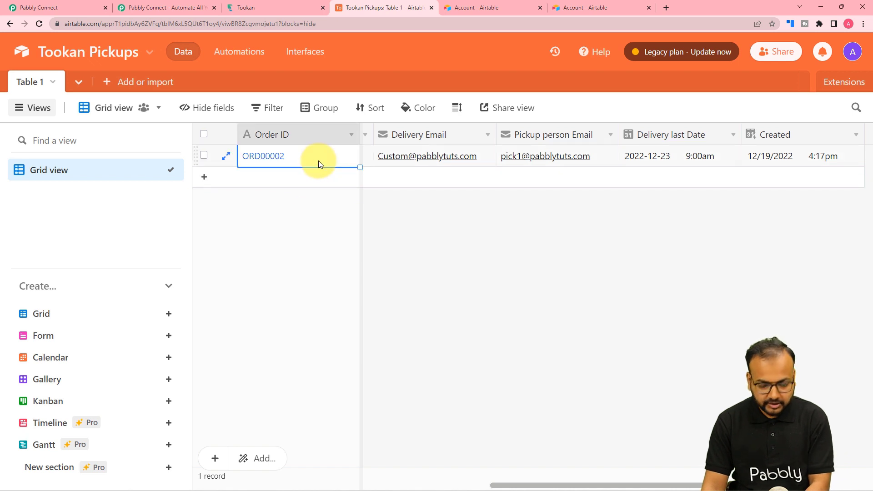
pyautogui.press('Right')
pyautogui.press('Right')
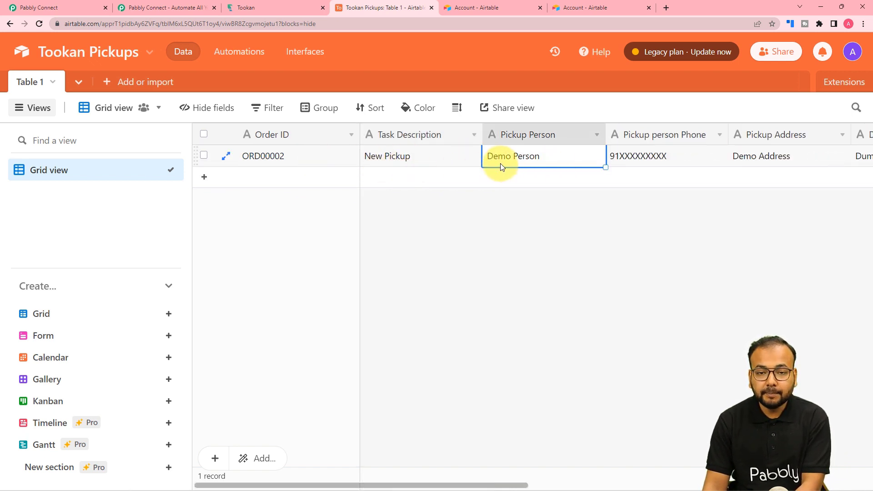
pyautogui.press('Right')
pyautogui.press('Right')
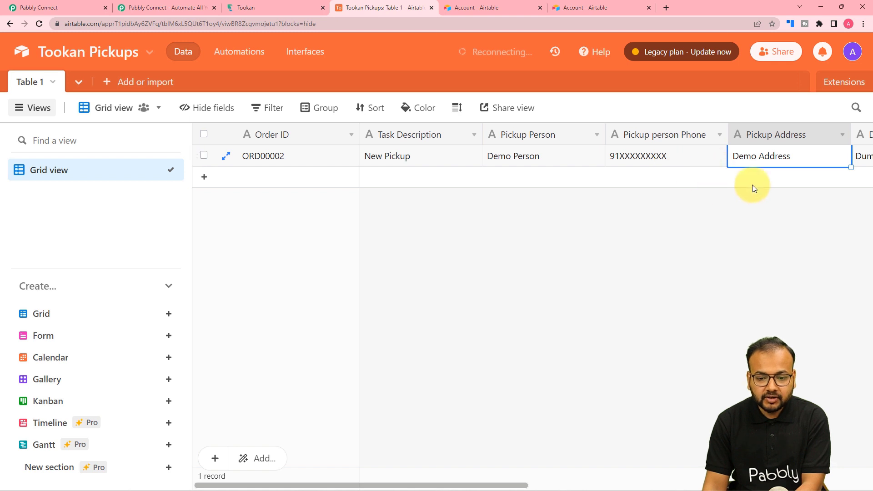
pyautogui.press('Right')
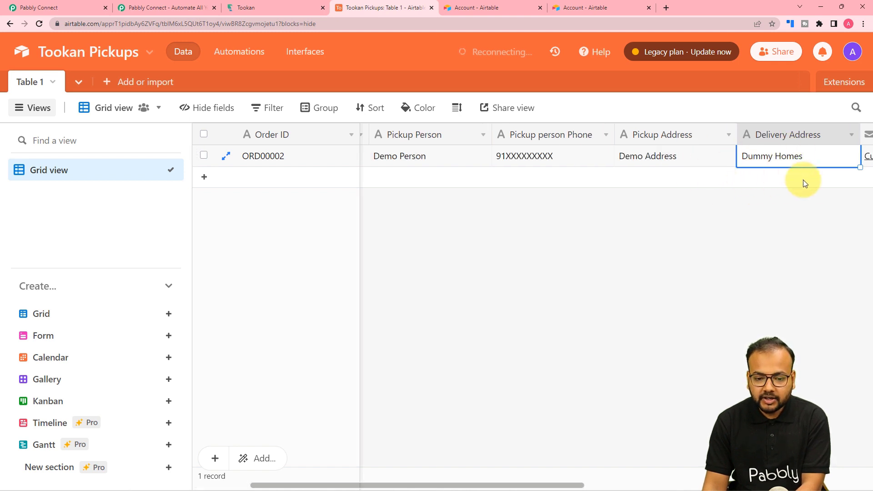
pyautogui.press('Right')
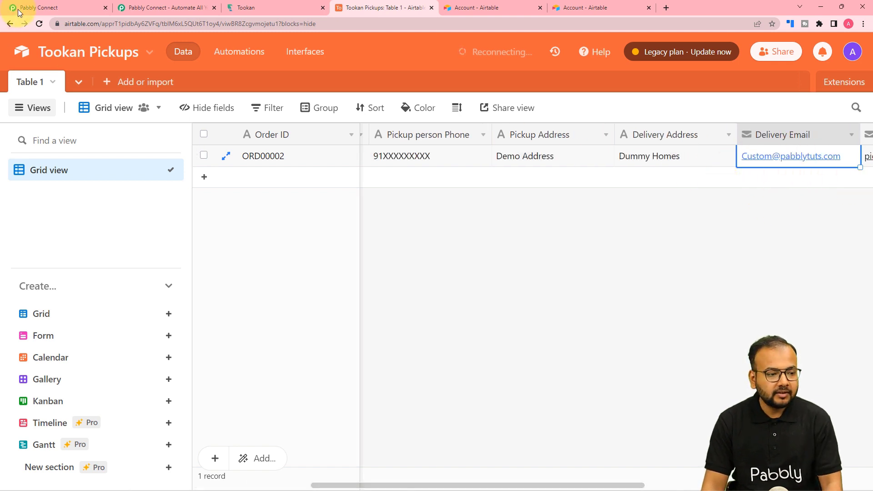
# Step: Return to Pabbly Connect and expand the workflow's second step to show the action app selection
pyautogui.click(54, 8)
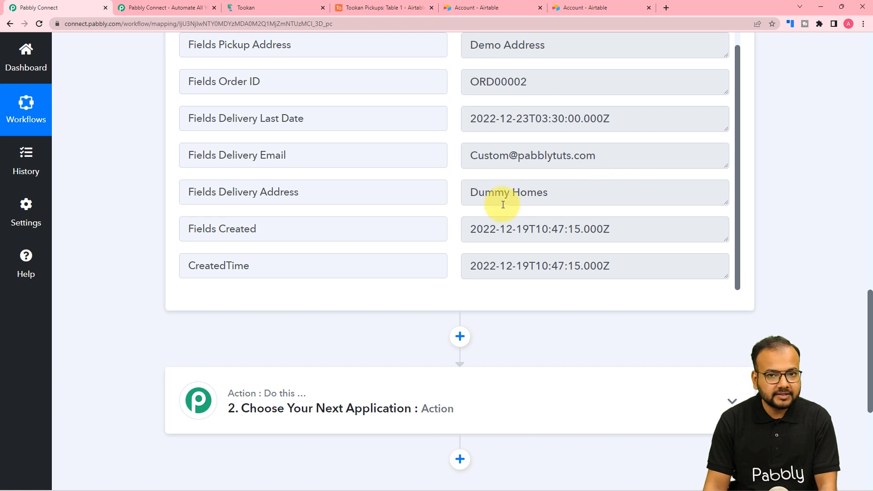
pyautogui.scroll(-2, 113, 191)
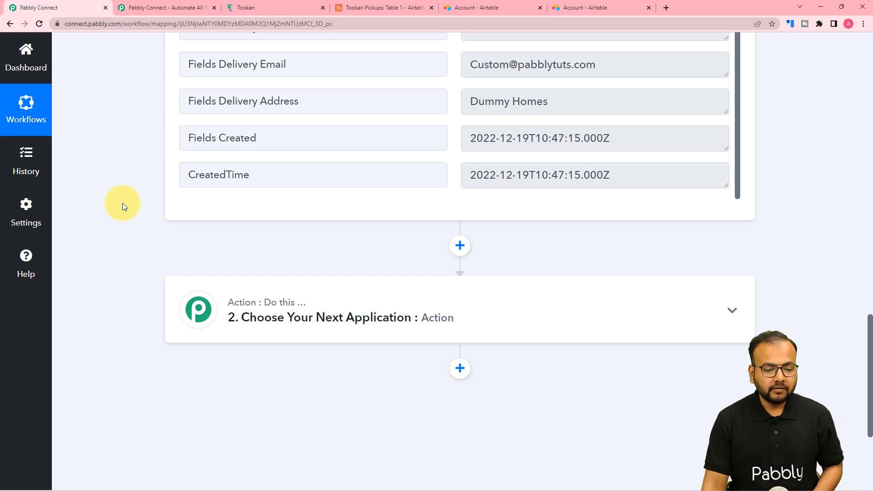
pyautogui.click(348, 332)
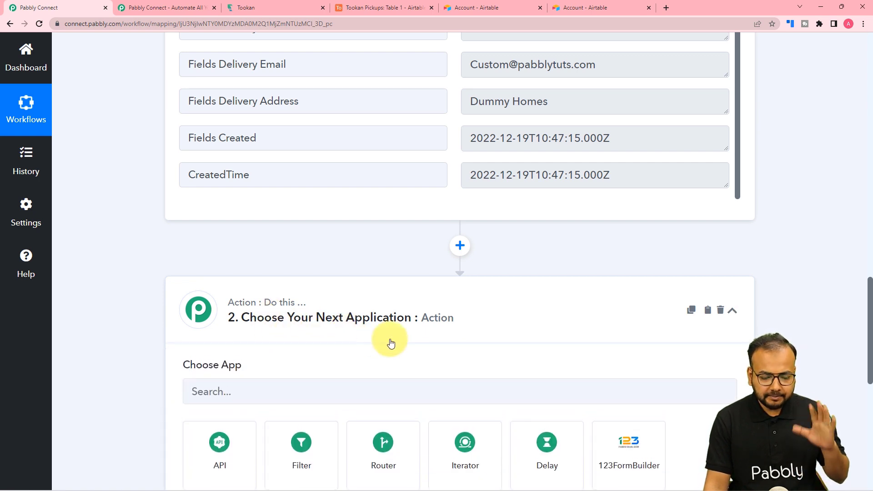
# Step: Compare the Delivery Last Date format in the trigger response with the date shown in the Airtable record
pyautogui.scroll(2, 398, 343)
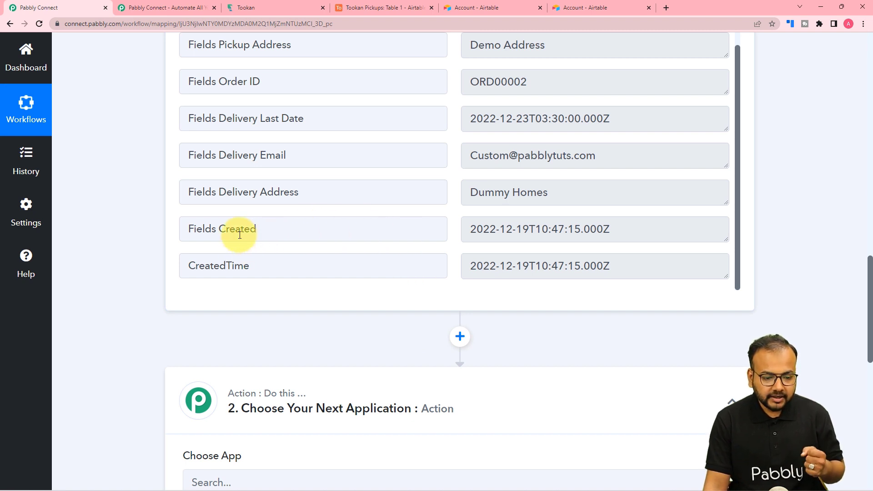
pyautogui.scroll(2, 234, 231)
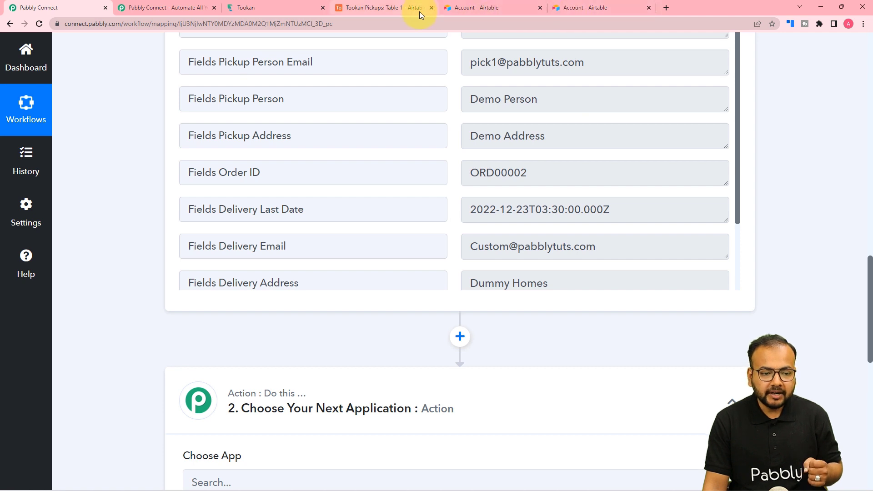
pyautogui.click(402, 7)
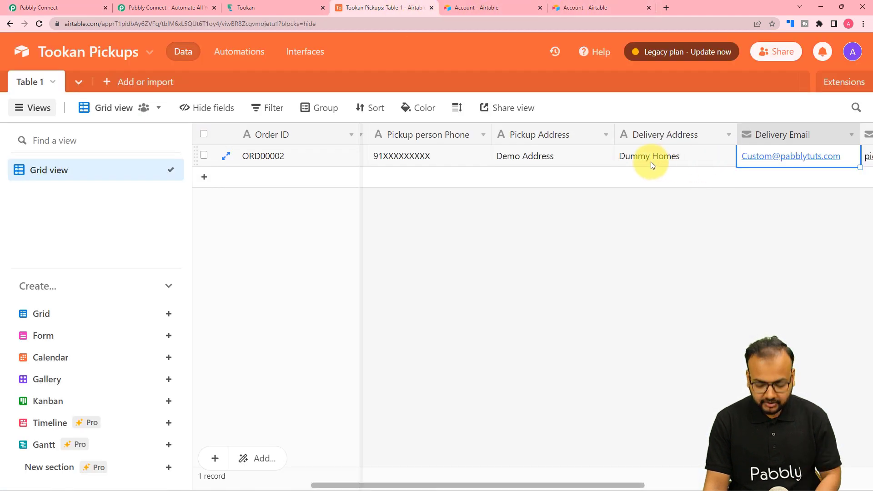
pyautogui.press('Right')
pyautogui.press('Right')
pyautogui.press('Right')
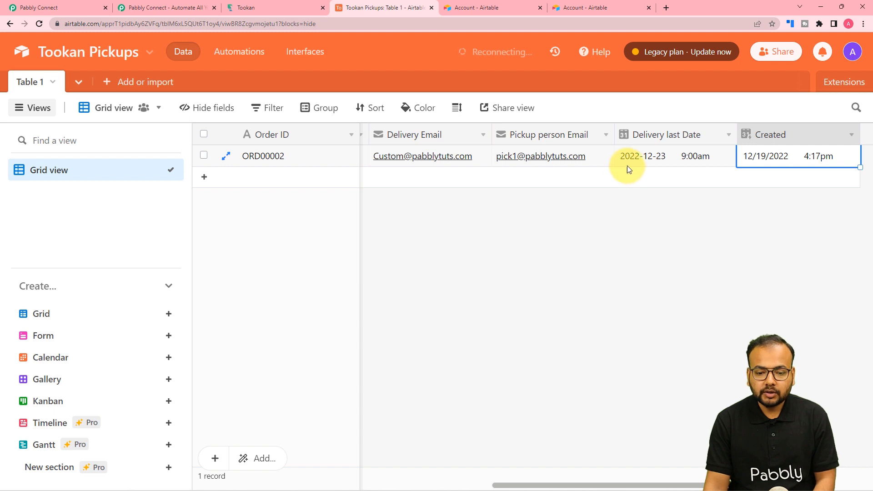
pyautogui.click(55, 7)
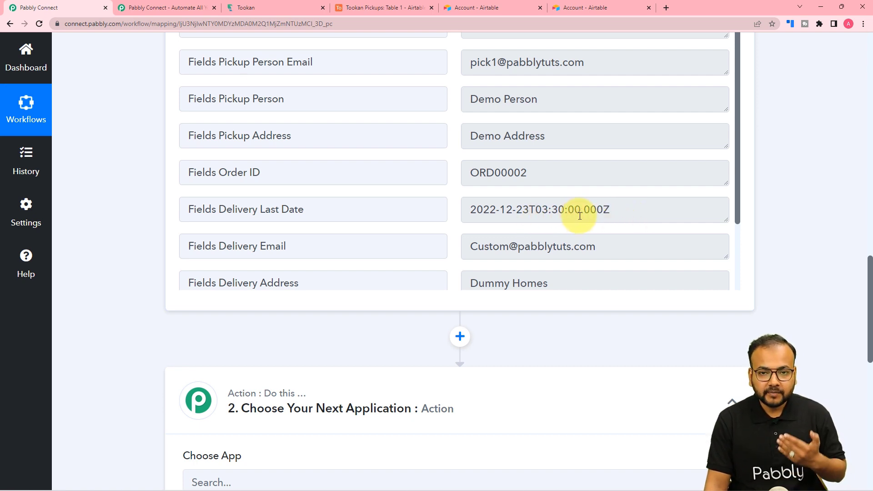
# Step: Choose Date/Time Formatter by Pabbly as the app for the workflow's second step
pyautogui.scroll(-2, 579, 216)
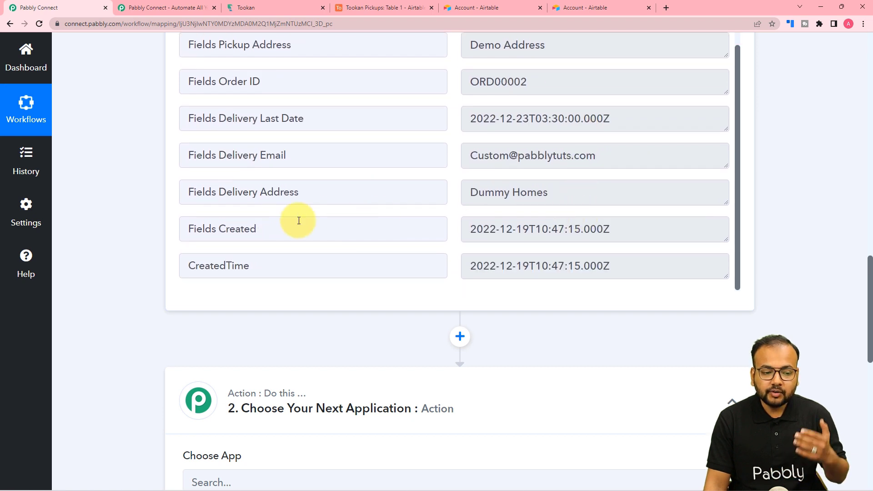
pyautogui.scroll(-2, 124, 212)
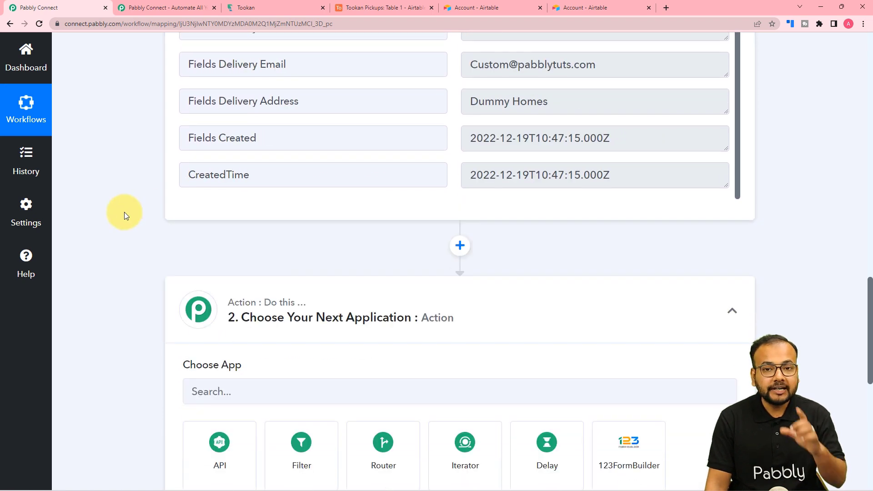
pyautogui.scroll(-4, 124, 212)
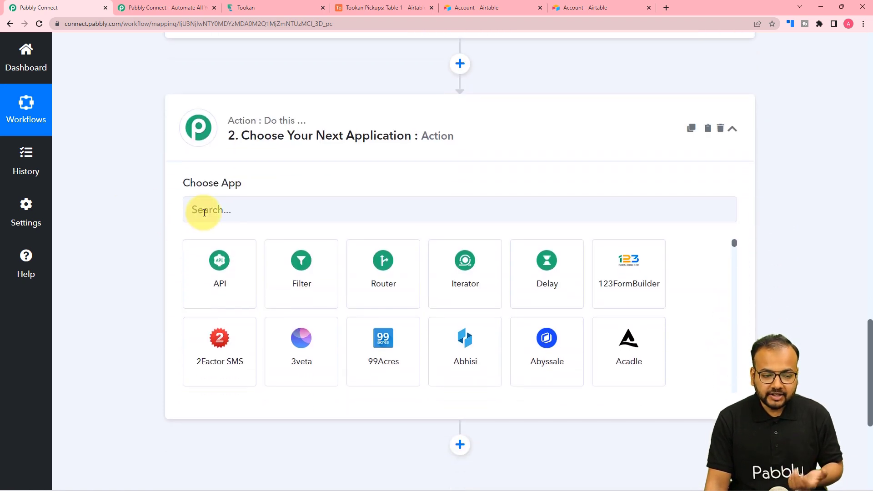
pyautogui.click(216, 208)
pyautogui.write('date')
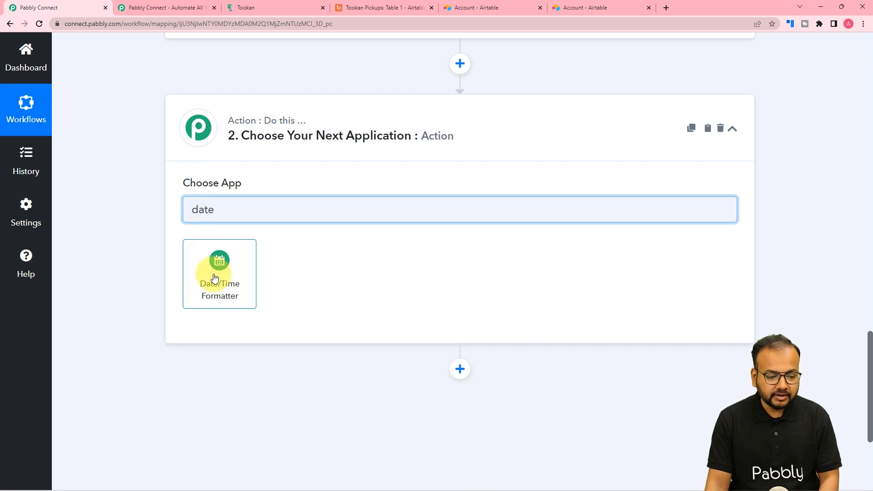
pyautogui.click(215, 277)
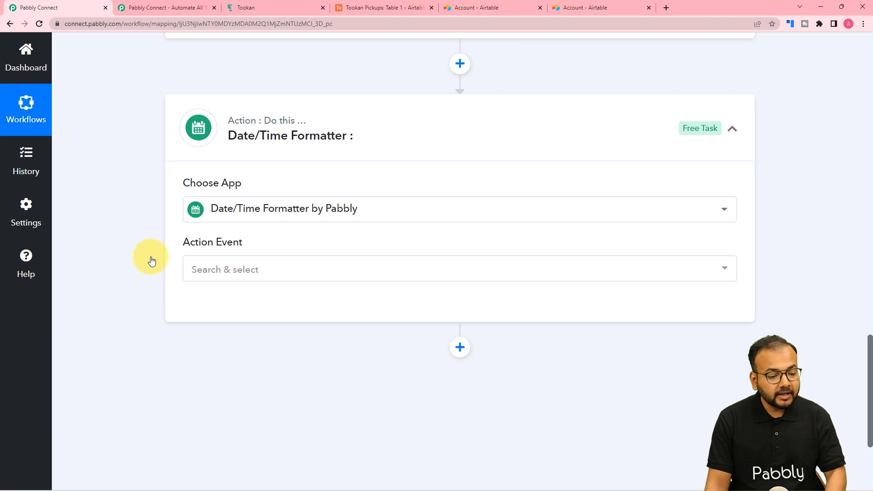
# Step: Set the formatter's action event to Format Date with Time Zone and connect it
pyautogui.scroll(-2, 151, 258)
pyautogui.click(226, 185)
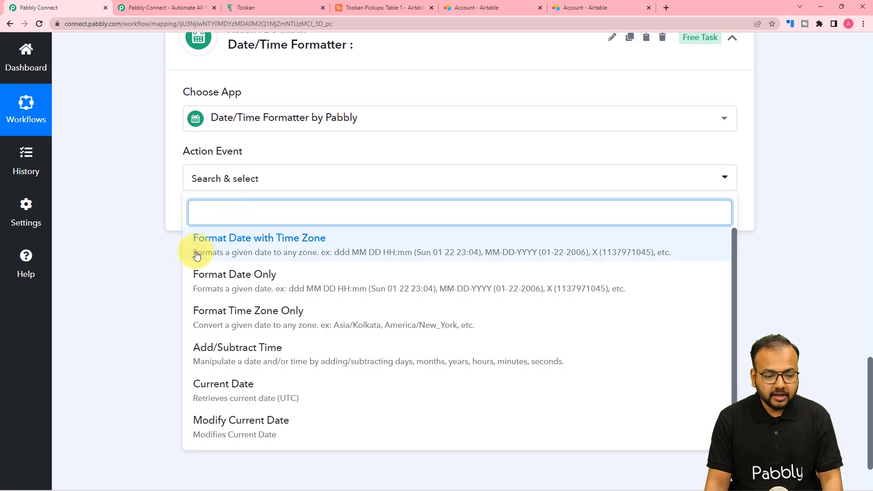
pyautogui.click(231, 248)
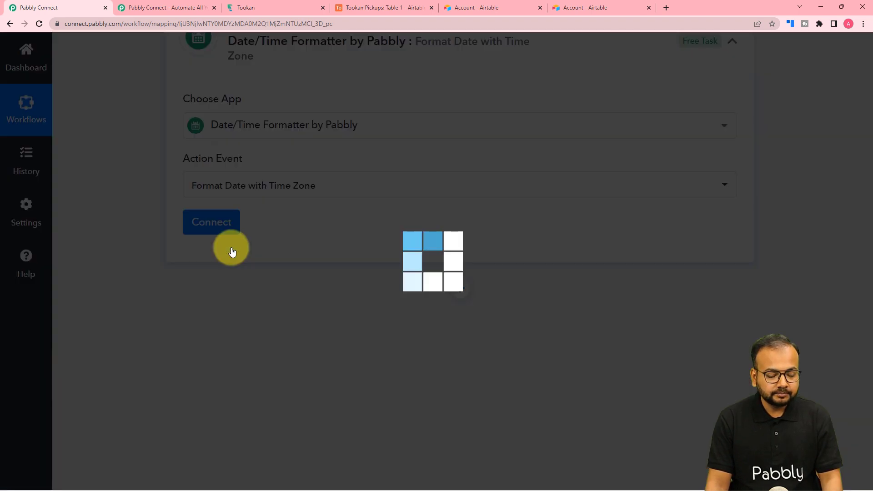
pyautogui.click(216, 224)
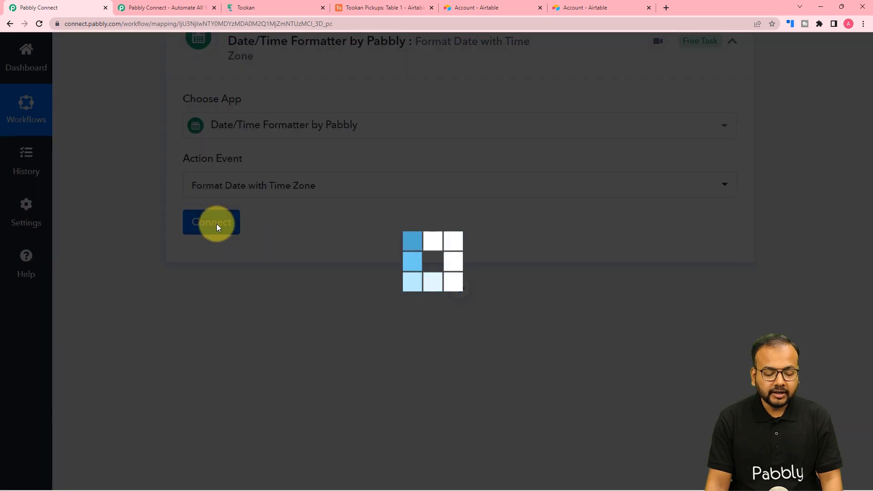
# Step: Map the formatter's Date field to Fields Delivery Last Date from the Airtable New Record step
pyautogui.scroll(-3, 228, 240)
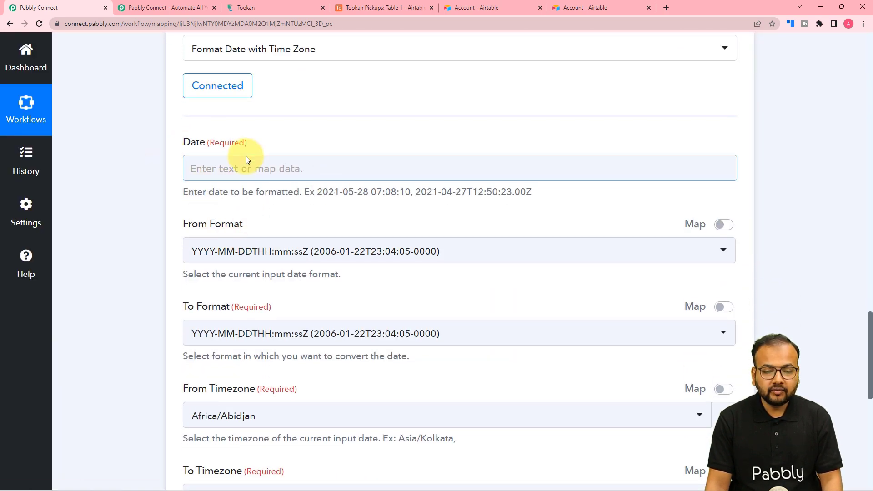
pyautogui.scroll(10, 268, 223)
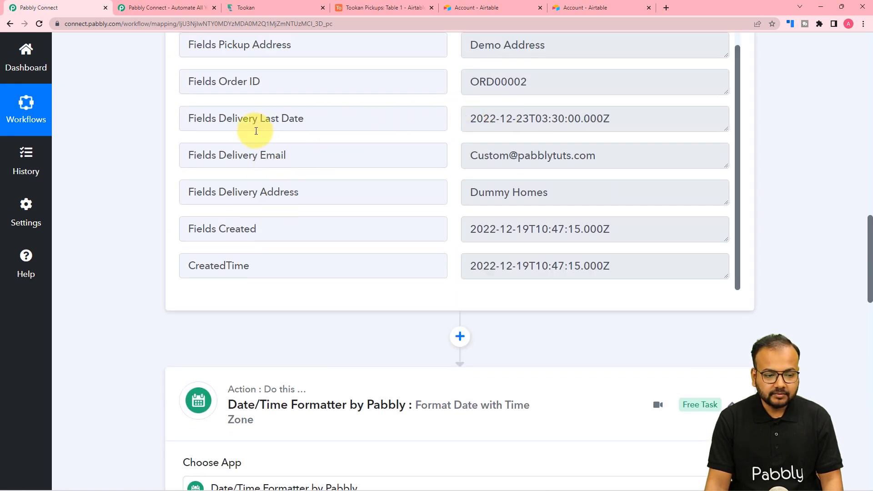
pyautogui.scroll(-10, 132, 170)
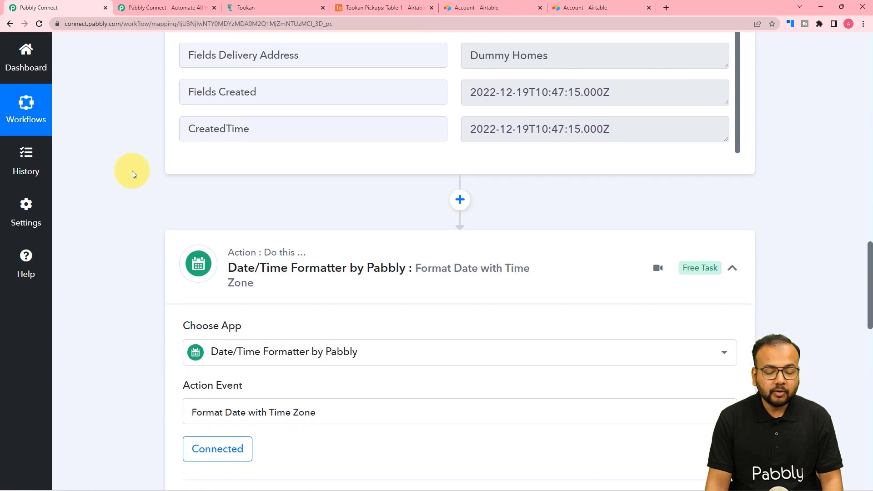
pyautogui.scroll(-2, 133, 187)
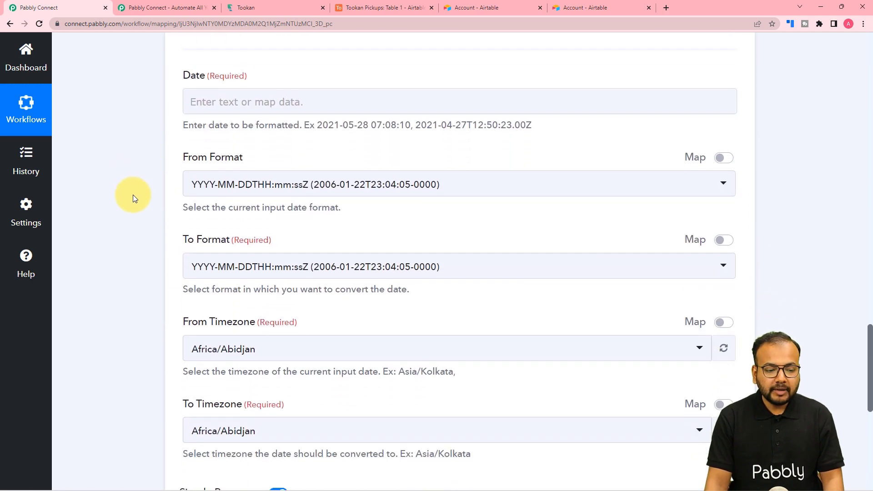
pyautogui.click(249, 80)
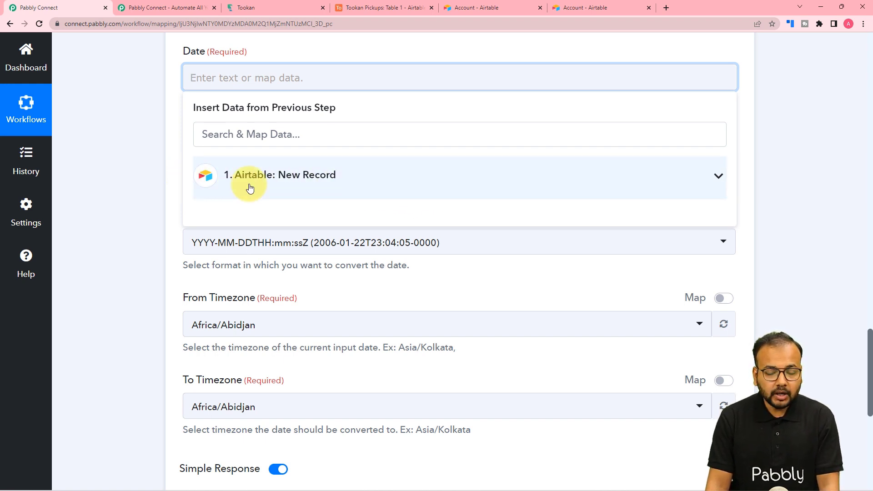
pyautogui.click(233, 175)
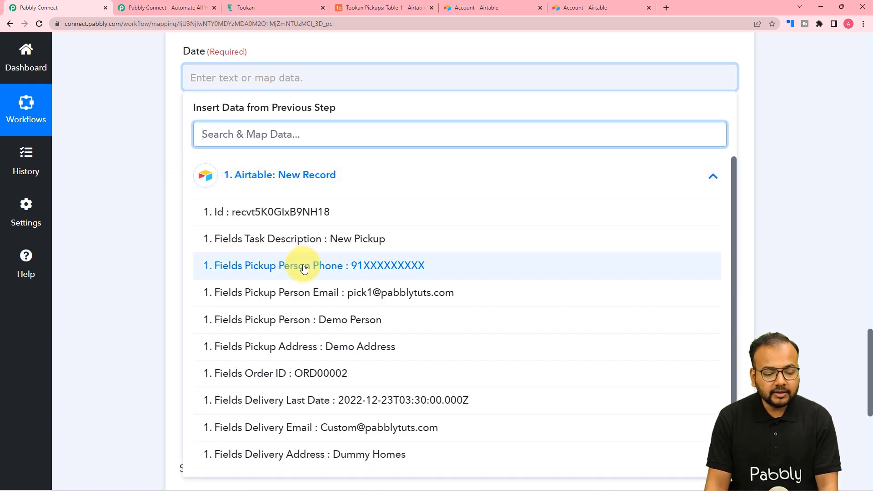
pyautogui.scroll(-1, 300, 270)
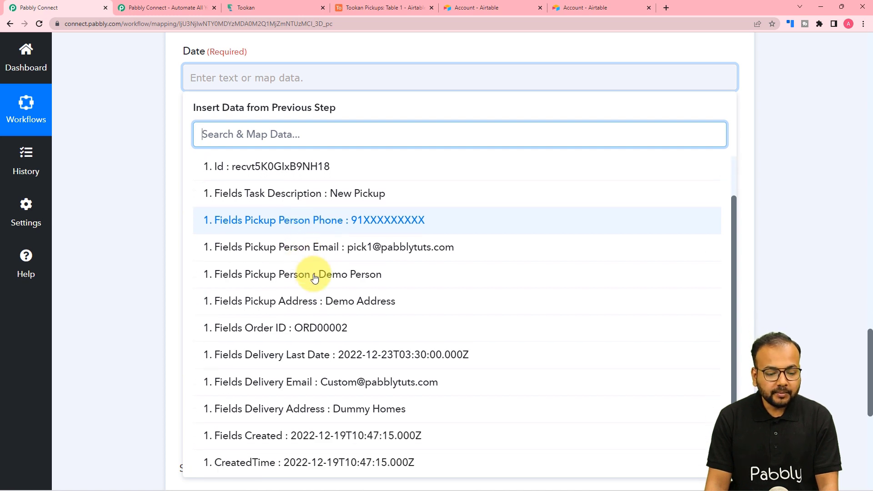
pyautogui.click(319, 358)
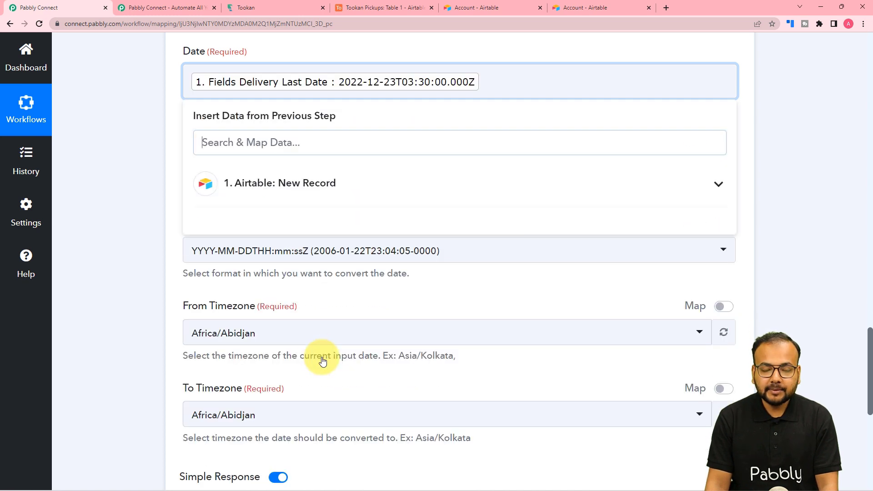
pyautogui.click(103, 173)
# Step: Check the mapped date against the From Format and set To Format to YYYY-MM-DD HH:mm:ss
pyautogui.scroll(-1, 103, 173)
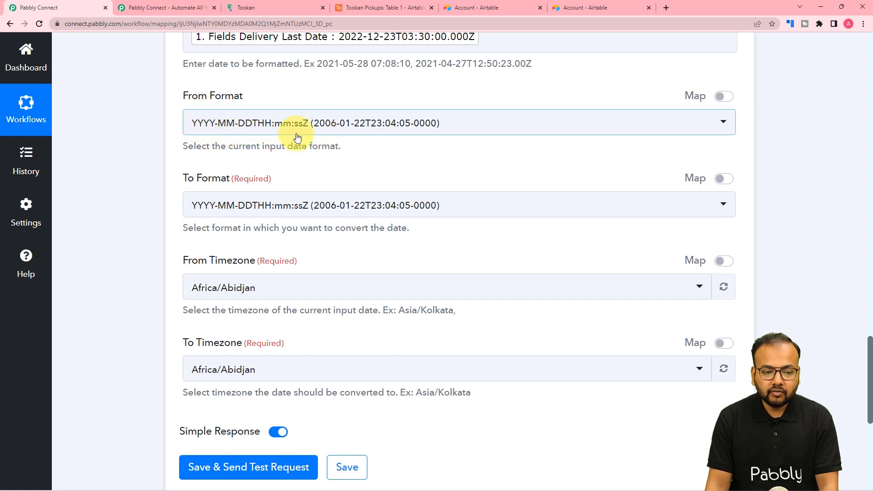
pyautogui.scroll(2, 343, 189)
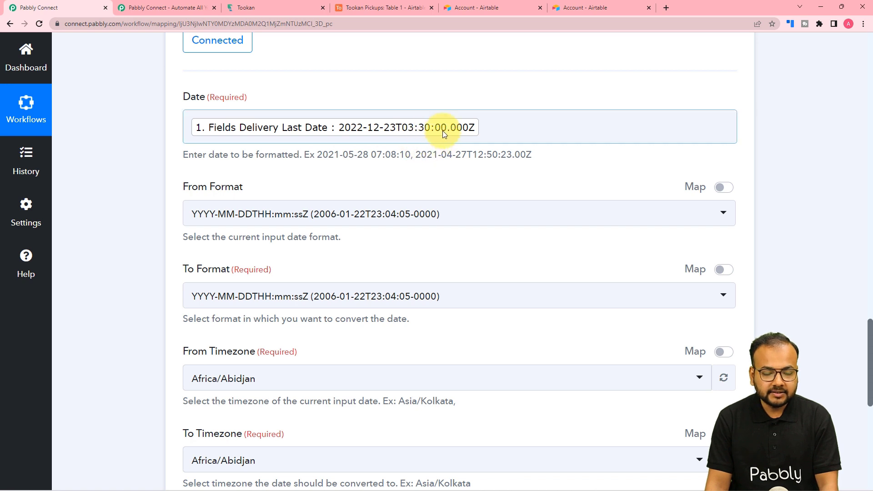
pyautogui.scroll(-2, 317, 156)
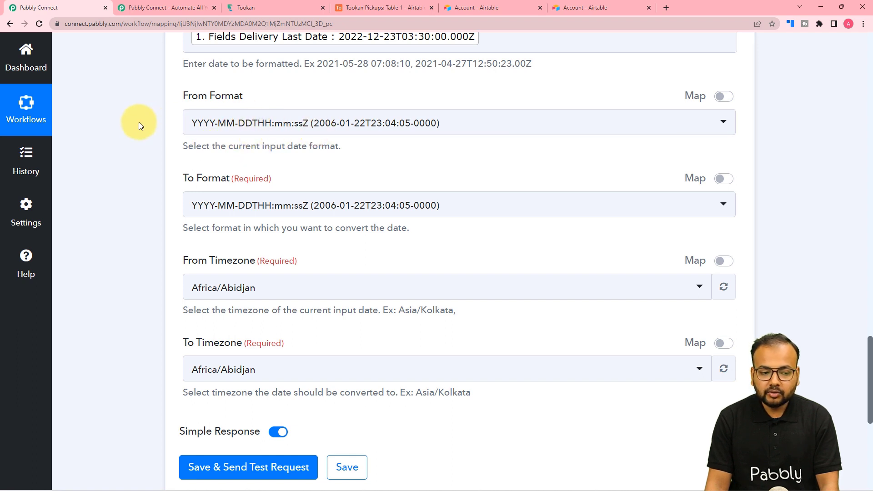
pyautogui.scroll(-1, 239, 144)
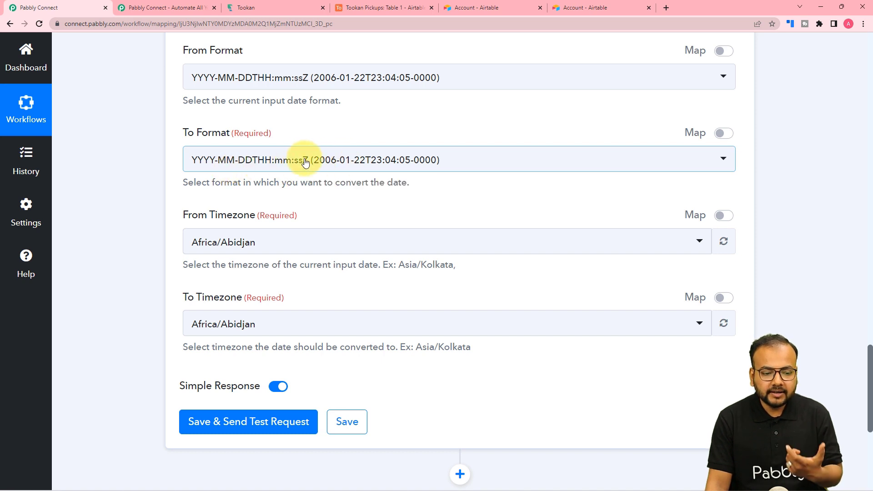
pyautogui.click(264, 173)
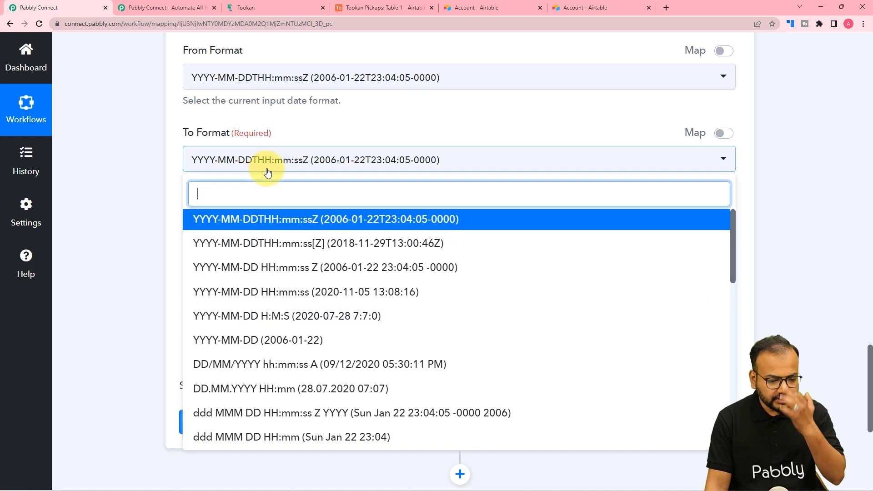
pyautogui.click(273, 299)
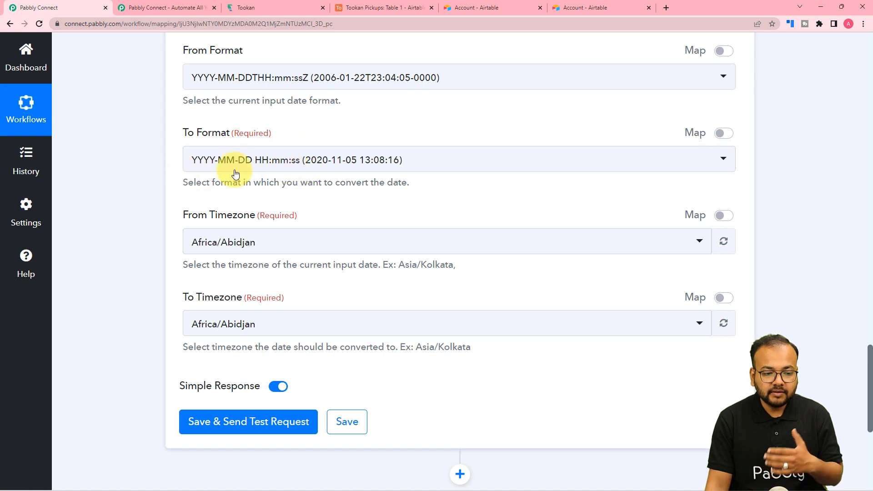
# Step: Set the formatter's From Timezone to Etc/UTC and its To Timezone to Asia/Kolkata
pyautogui.scroll(-1, 149, 183)
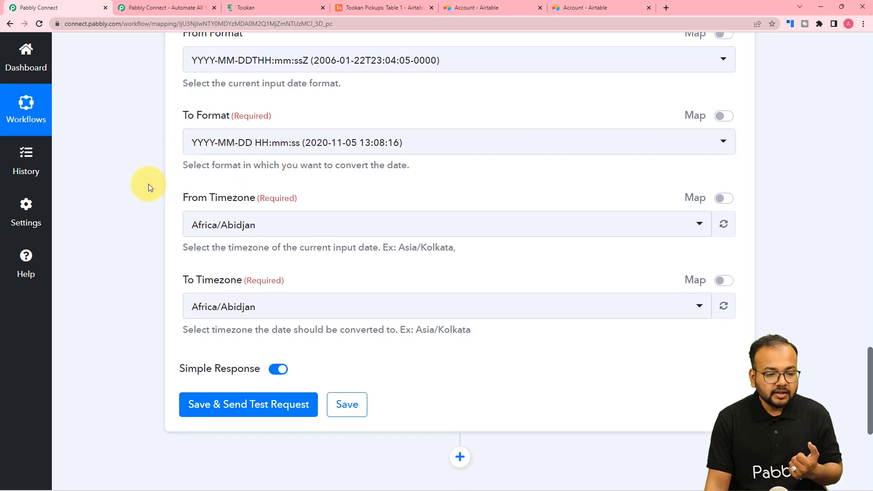
pyautogui.scroll(-2, 149, 184)
pyautogui.click(236, 154)
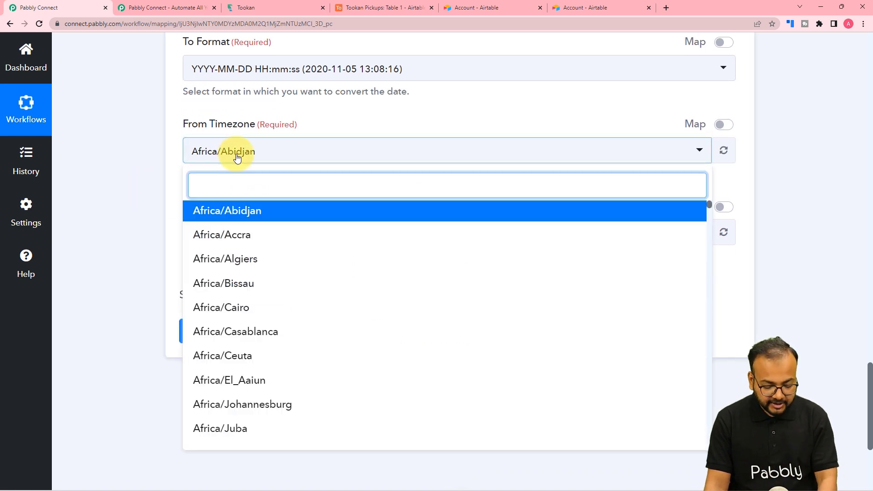
pyautogui.write('utc')
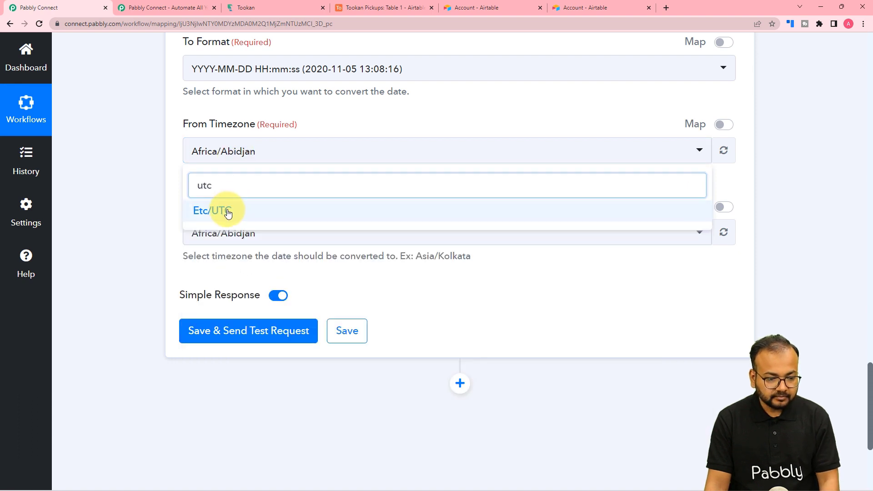
pyautogui.click(227, 212)
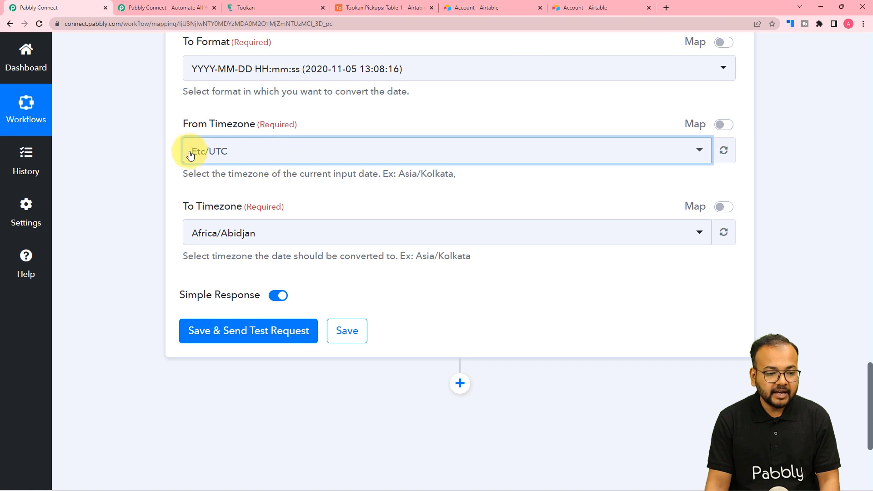
pyautogui.click(244, 235)
pyautogui.write('kol')
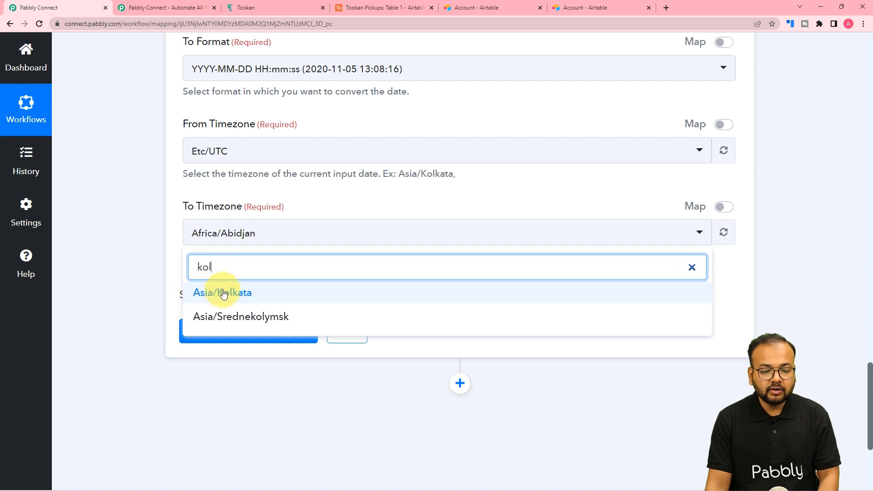
pyautogui.click(223, 293)
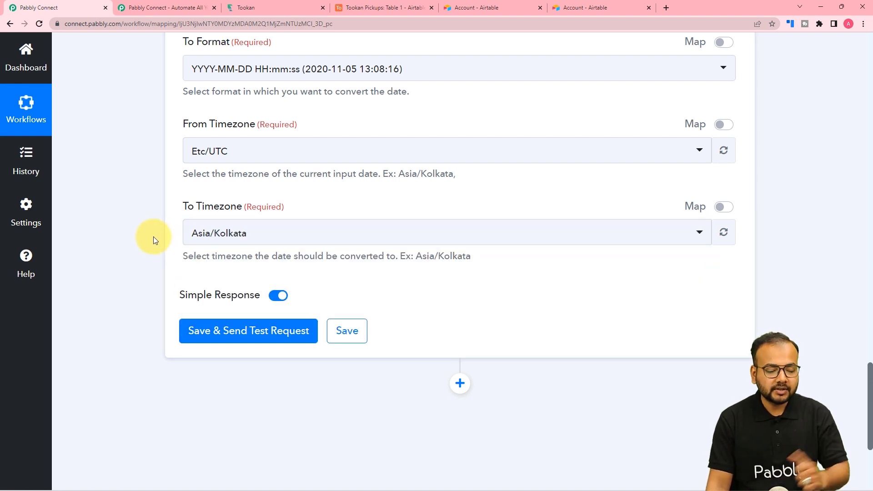
# Step: Save the formatter step with a test request and compare its result with Delivery last Date in the Airtable record
pyautogui.click(226, 330)
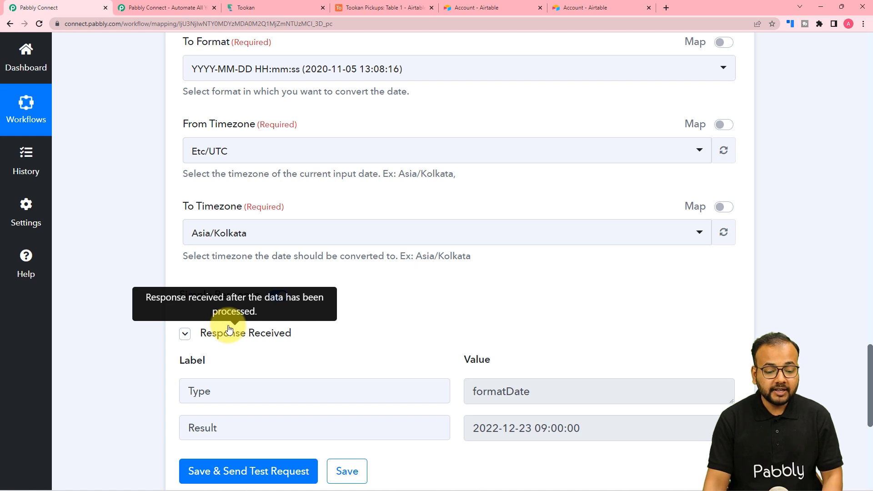
pyautogui.scroll(-4, 229, 332)
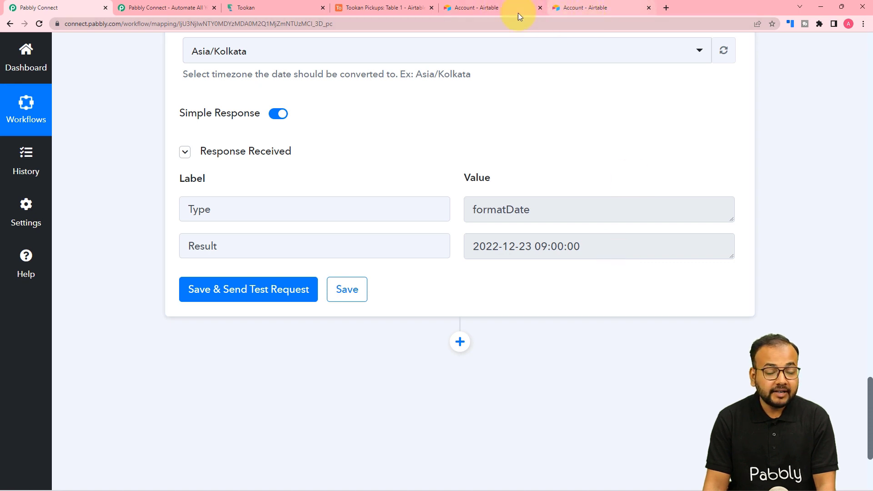
pyautogui.click(402, 6)
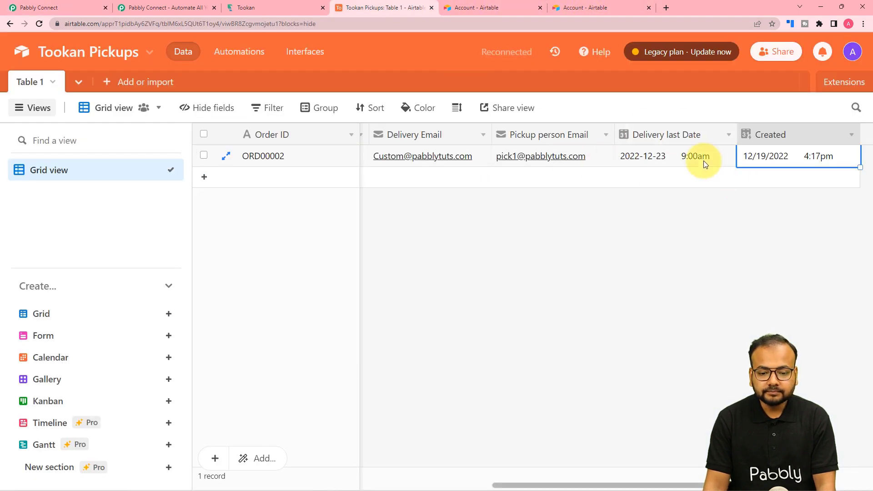
pyautogui.click(96, 2)
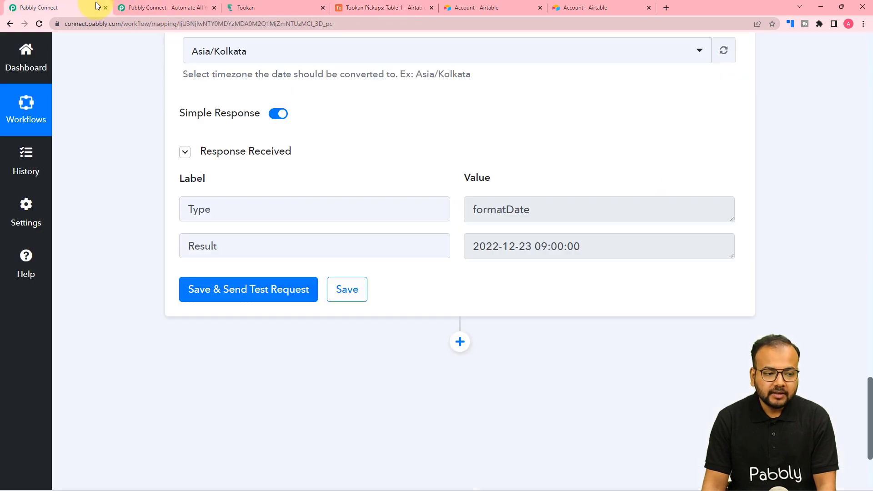
# Step: Add a Tookan action after the date formatter with the Create Pickup and Delivery Task event
pyautogui.scroll(-4, 93, 112)
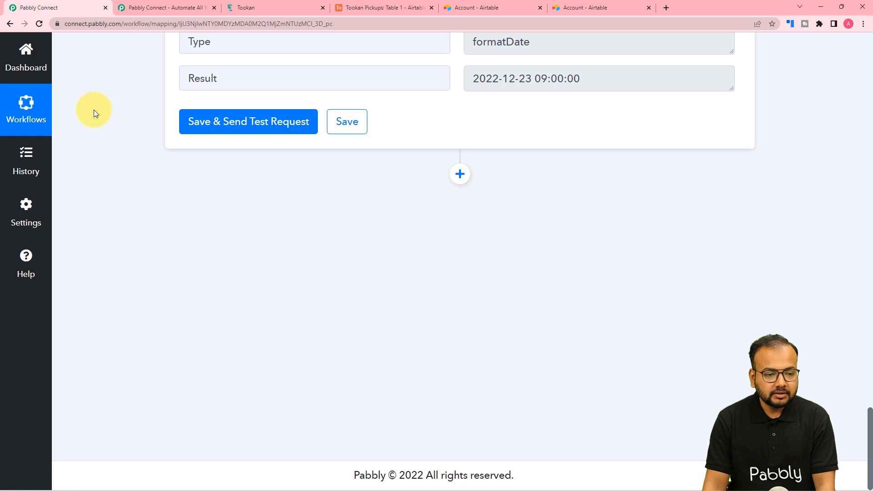
pyautogui.click(459, 174)
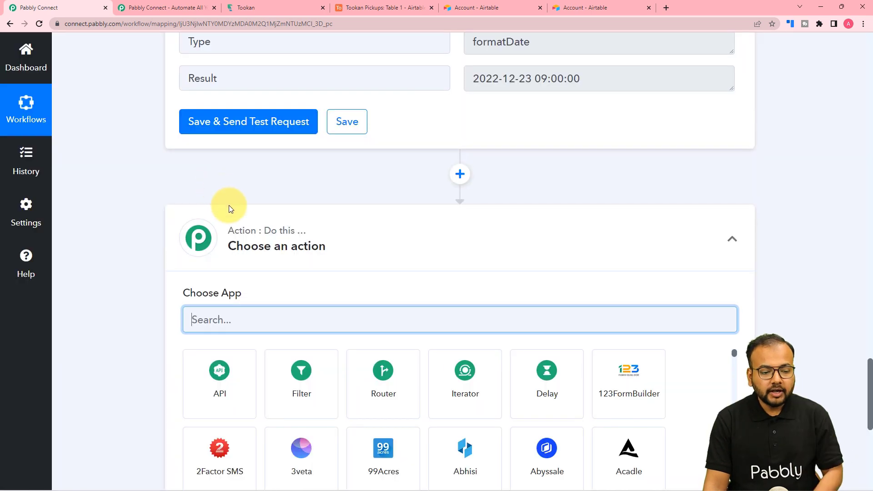
pyautogui.write('too')
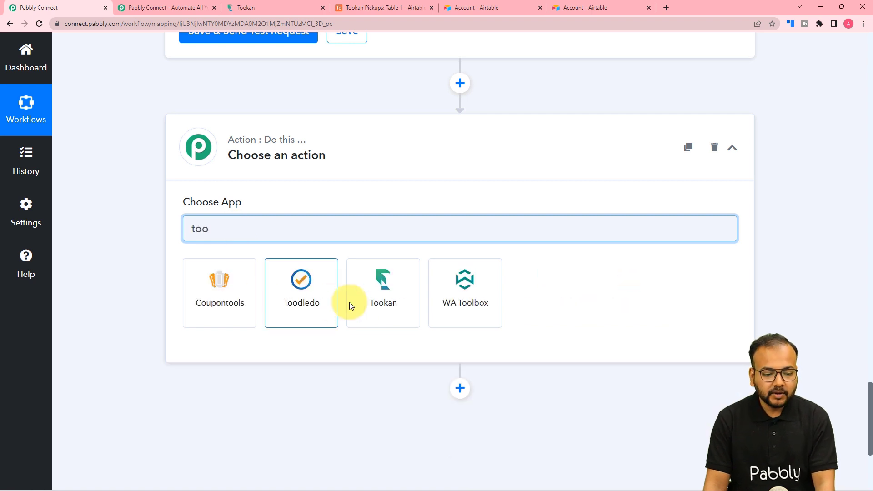
pyautogui.click(389, 304)
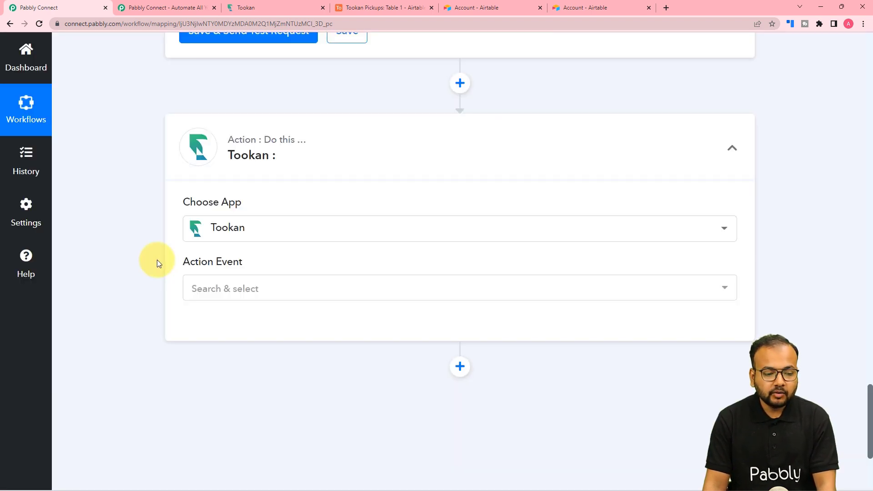
pyautogui.scroll(-1, 157, 260)
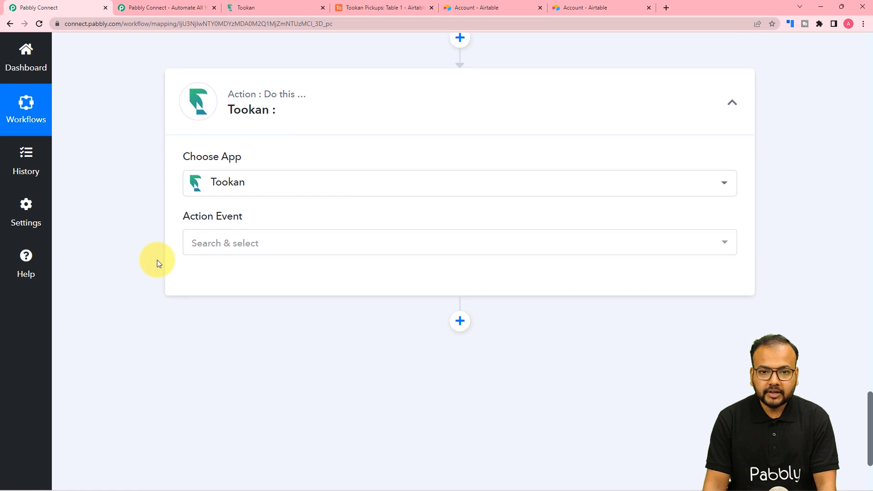
pyautogui.click(244, 246)
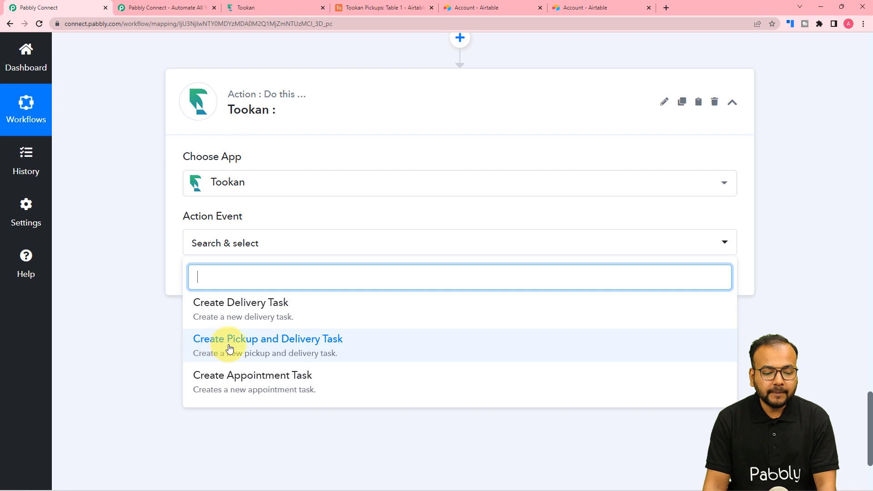
pyautogui.click(271, 346)
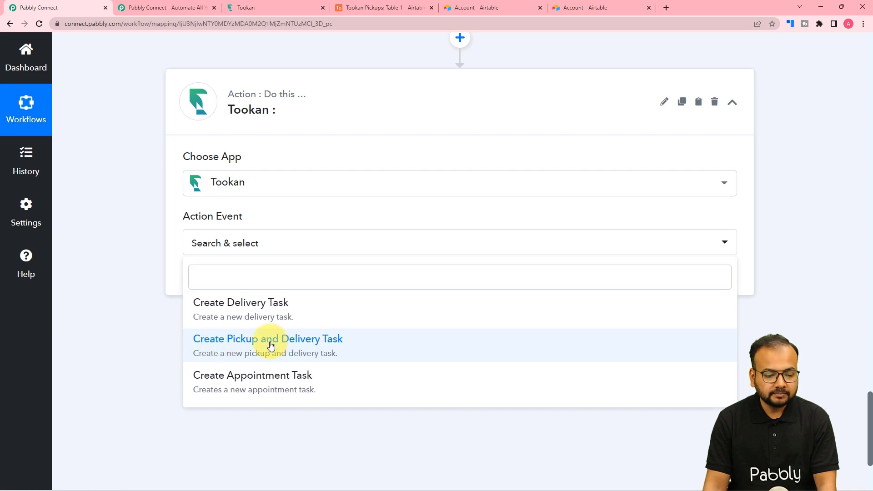
# Step: Start connecting the Tookan action with a new connection and find where its API key comes from
pyautogui.click(216, 288)
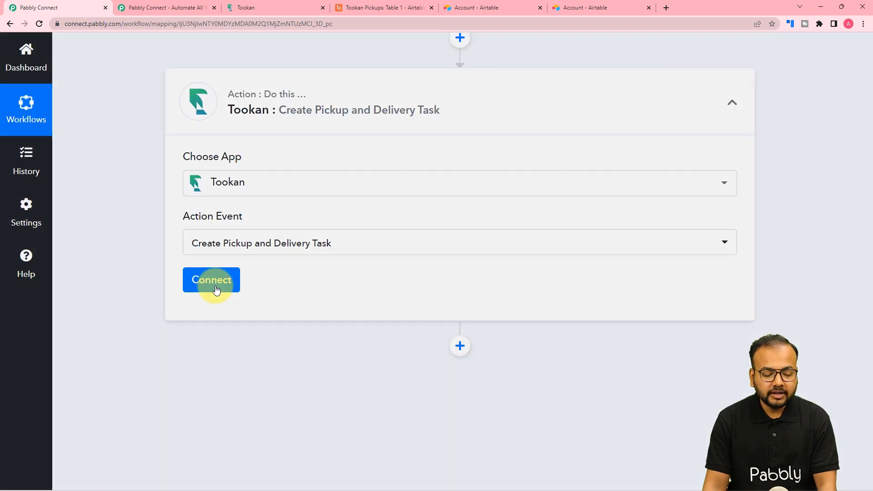
pyautogui.click(409, 175)
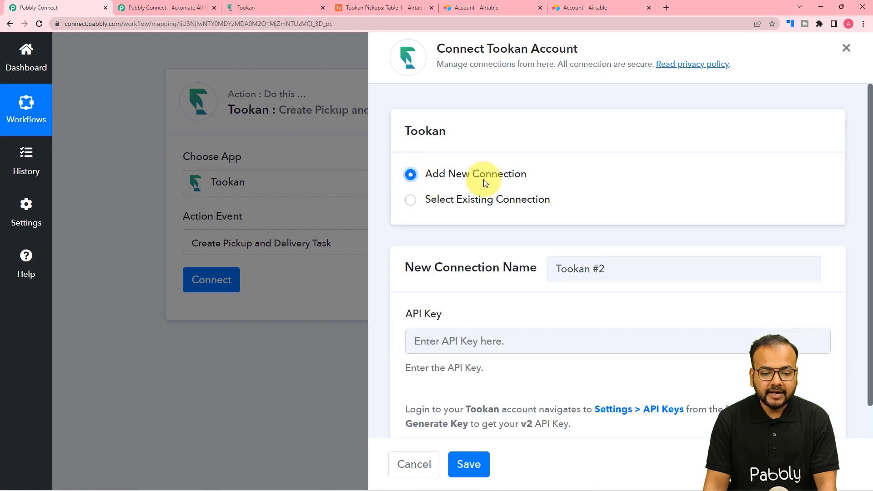
pyautogui.scroll(-1, 448, 259)
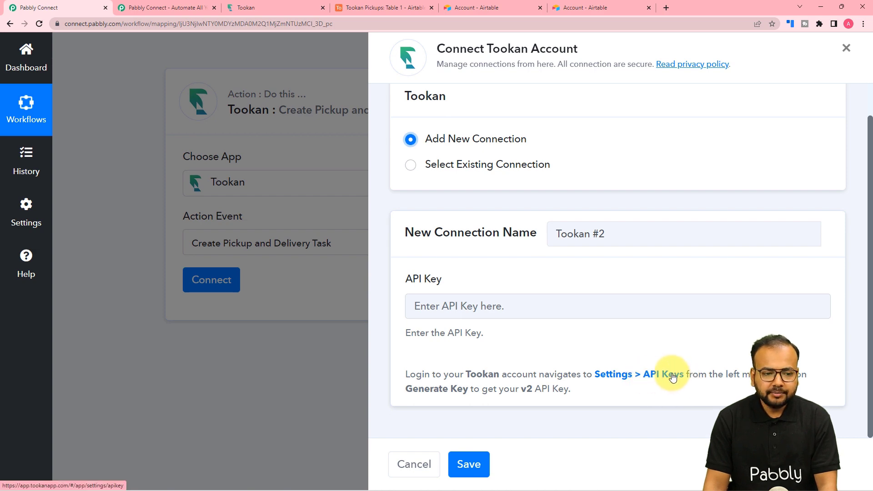
# Step: Switch to Tookan, go to the API Keys settings and copy the existing v2 API key
pyautogui.click(253, 4)
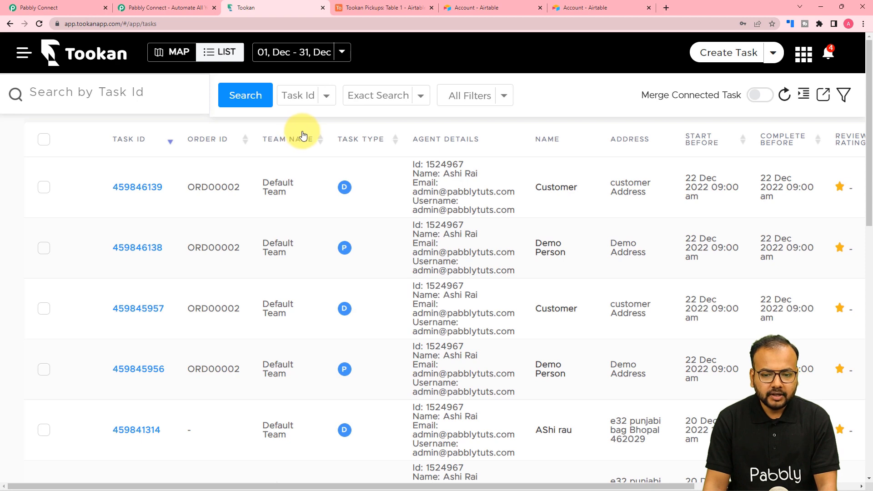
pyautogui.click(27, 55)
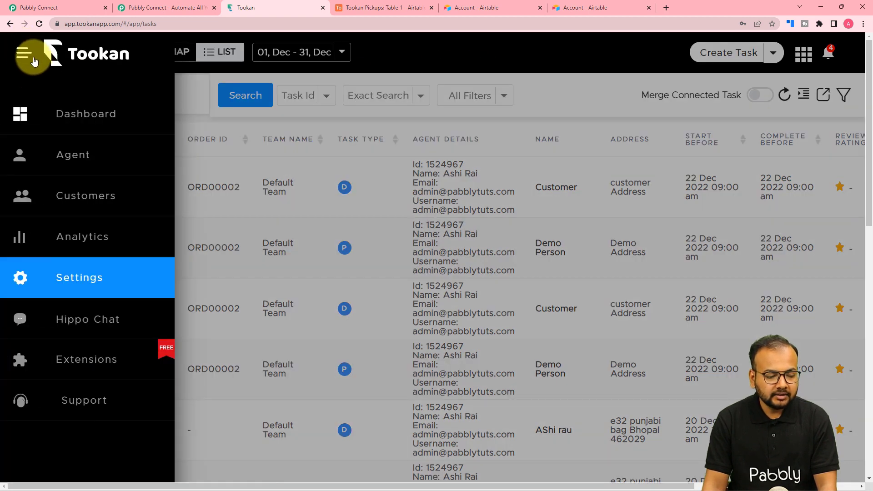
pyautogui.click(89, 279)
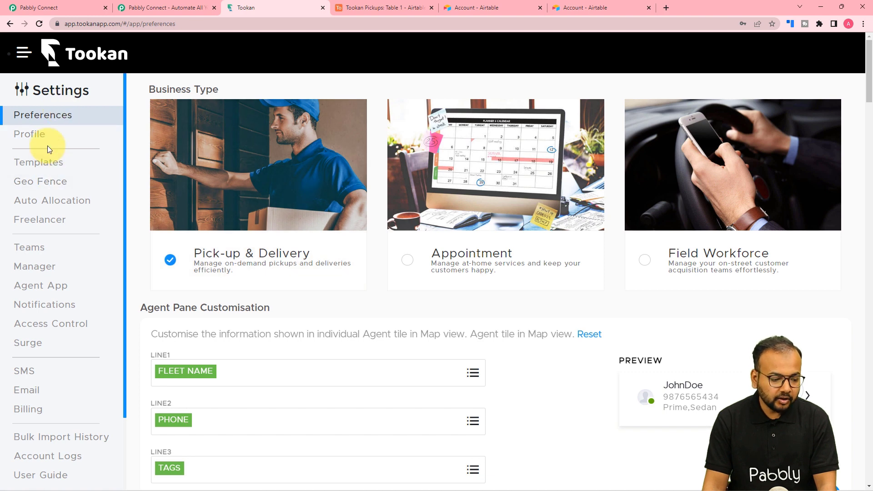
pyautogui.scroll(-2, 47, 146)
pyautogui.scroll(1, 48, 146)
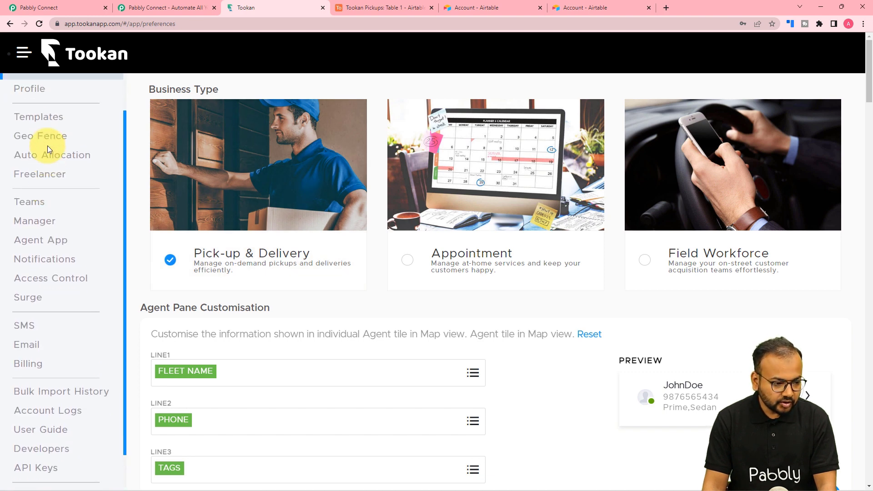
pyautogui.scroll(-1, 47, 145)
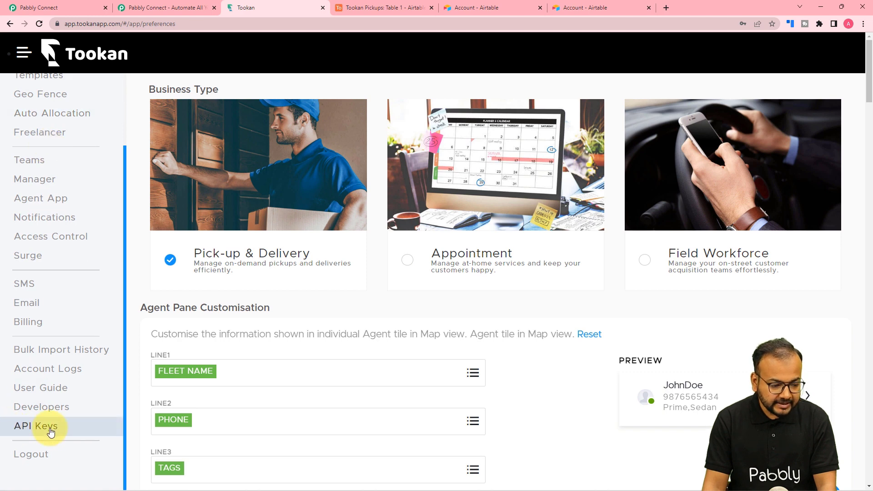
pyautogui.click(33, 427)
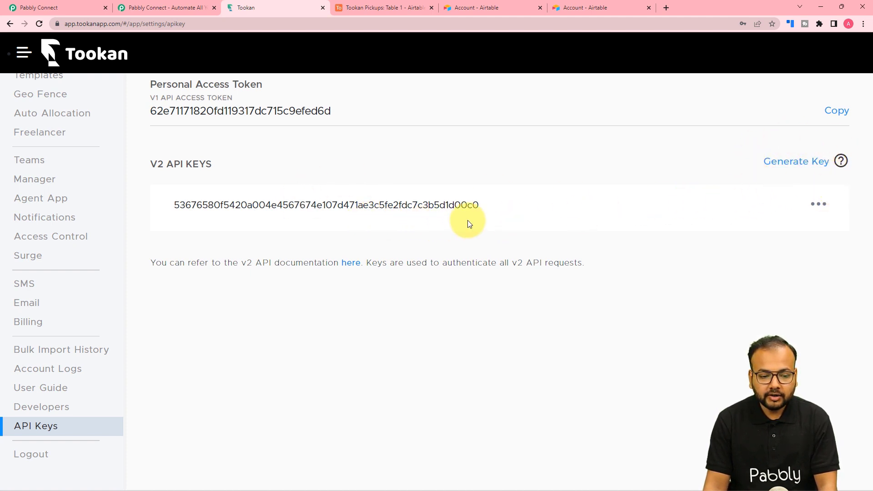
pyautogui.click(817, 204)
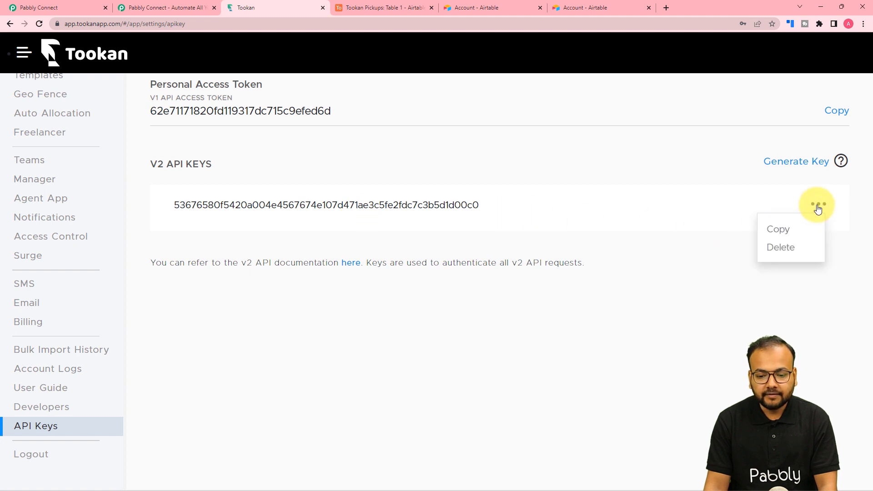
pyautogui.click(778, 228)
# Step: Return to Pabbly Connect, paste the API key into the new Tookan connection and save it
pyautogui.click(59, 8)
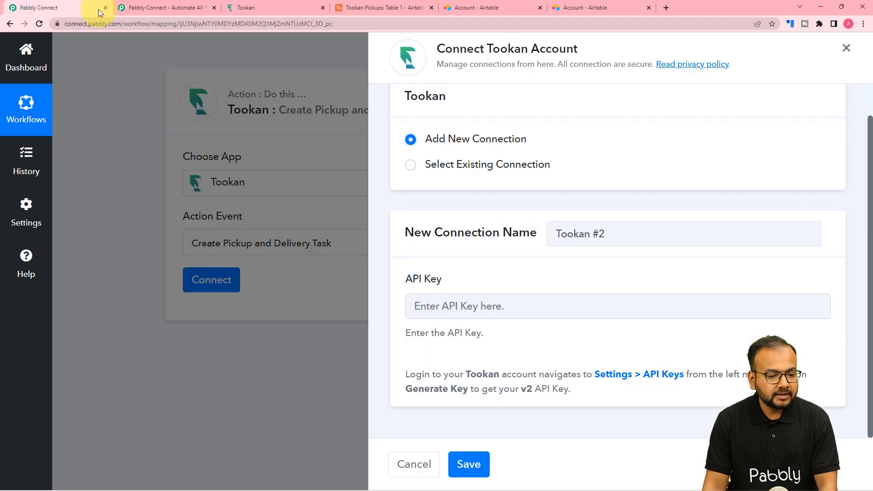
pyautogui.rightClick(452, 309)
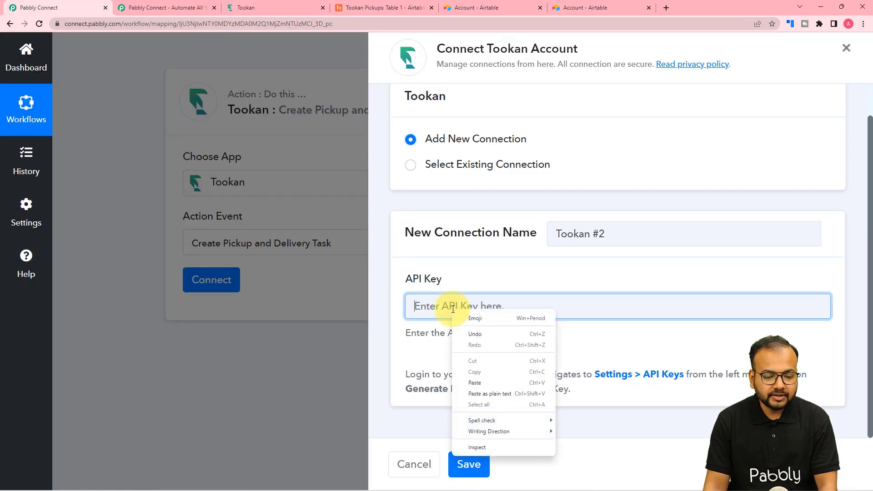
pyautogui.click(468, 386)
pyautogui.press('Return')
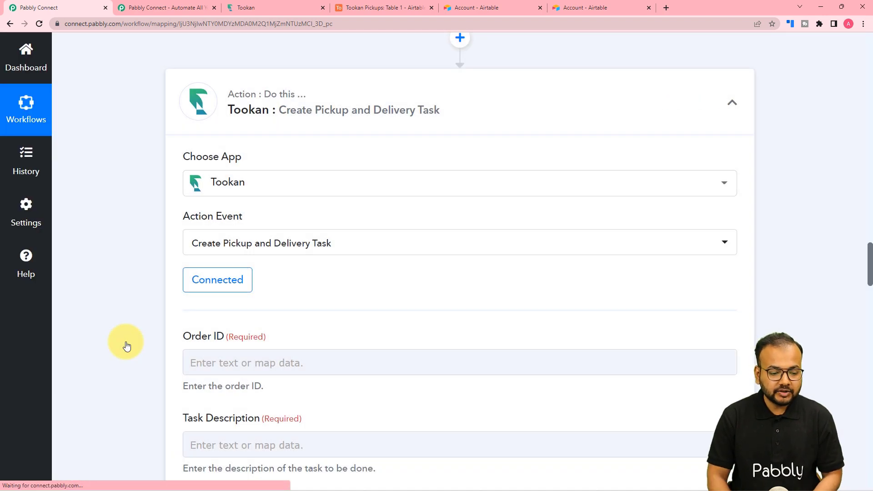
# Step: Review the Tookan action's pickup and delivery fields and compare them with the fields received from the Airtable record
pyautogui.scroll(-3, 121, 321)
pyautogui.scroll(-2, 136, 89)
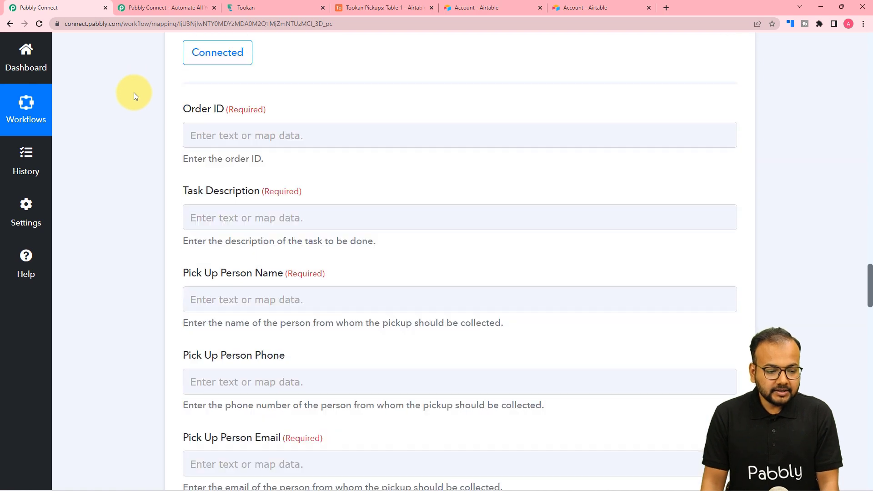
pyautogui.scroll(-5, 134, 94)
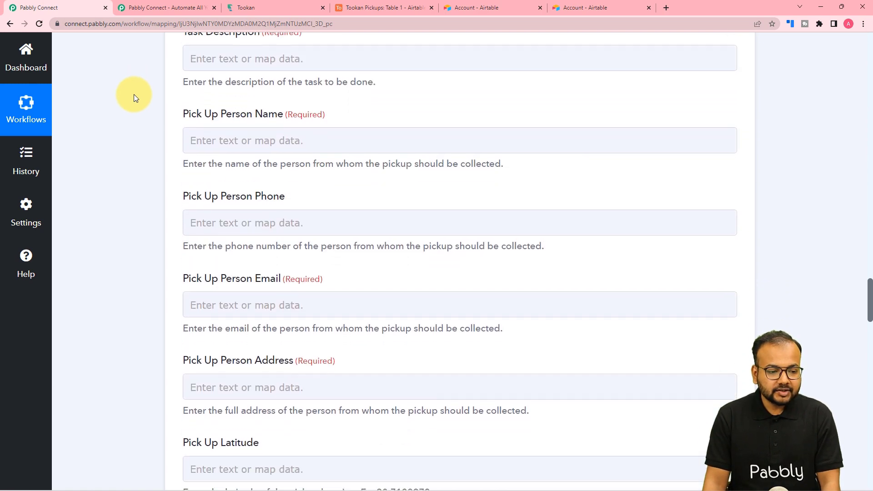
pyautogui.scroll(-4, 134, 98)
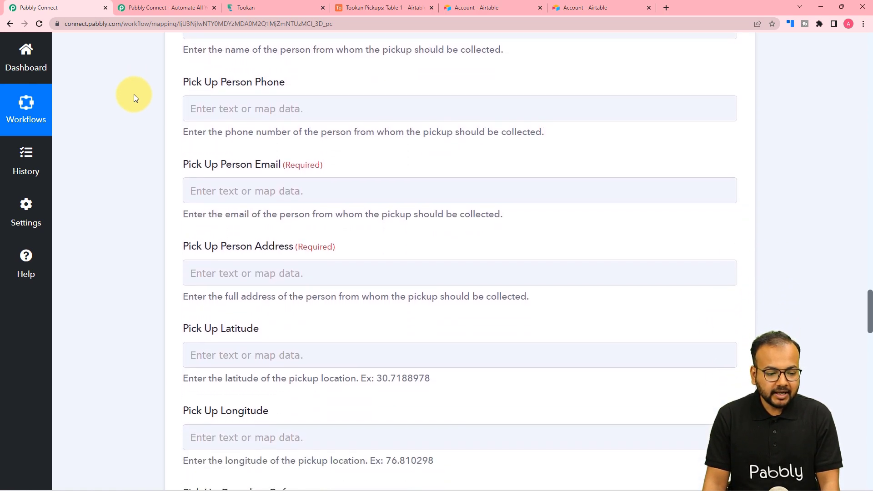
pyautogui.scroll(-9, 247, 120)
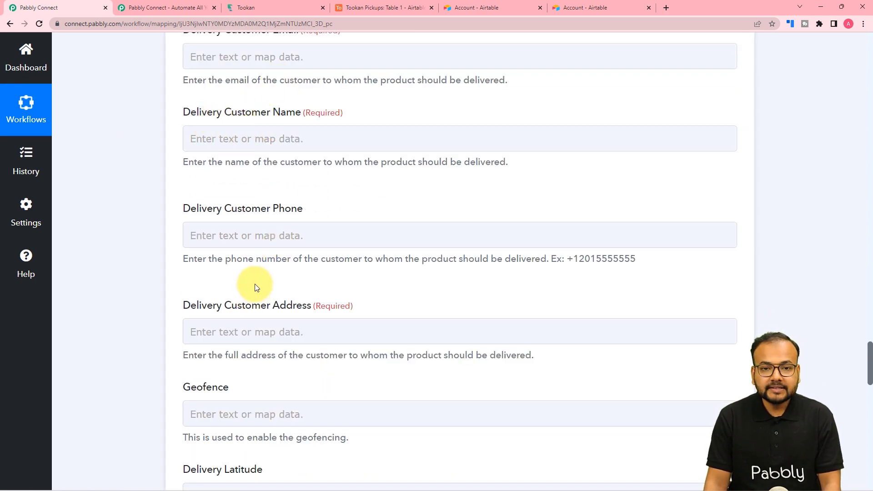
pyautogui.scroll(9, 256, 282)
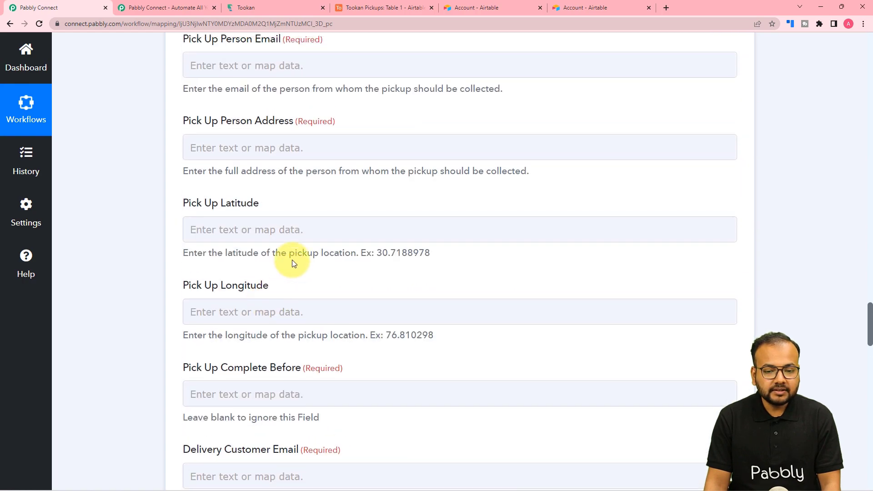
pyautogui.scroll(20, 294, 258)
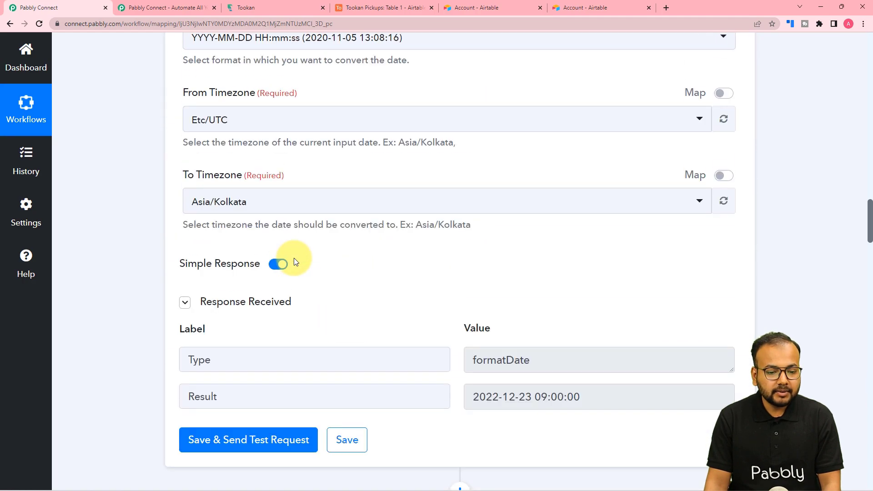
pyautogui.scroll(20, 293, 257)
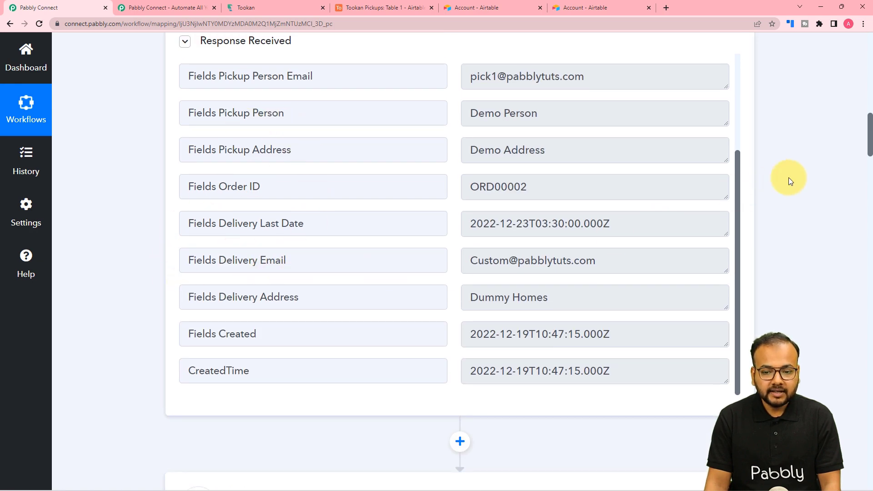
# Step: Map the Tookan action's Order ID to Fields Order ID from the Airtable New Record step
pyautogui.moveTo(870, 141); pyautogui.dragTo(870, 282)
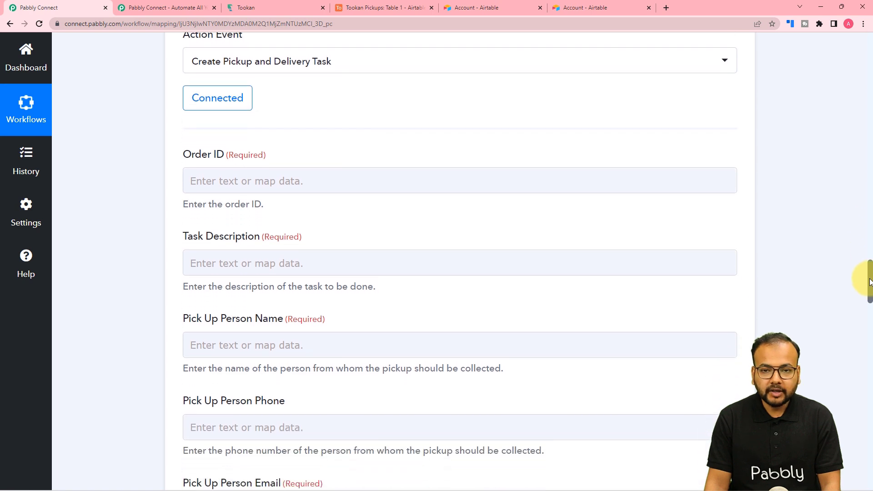
pyautogui.click(250, 177)
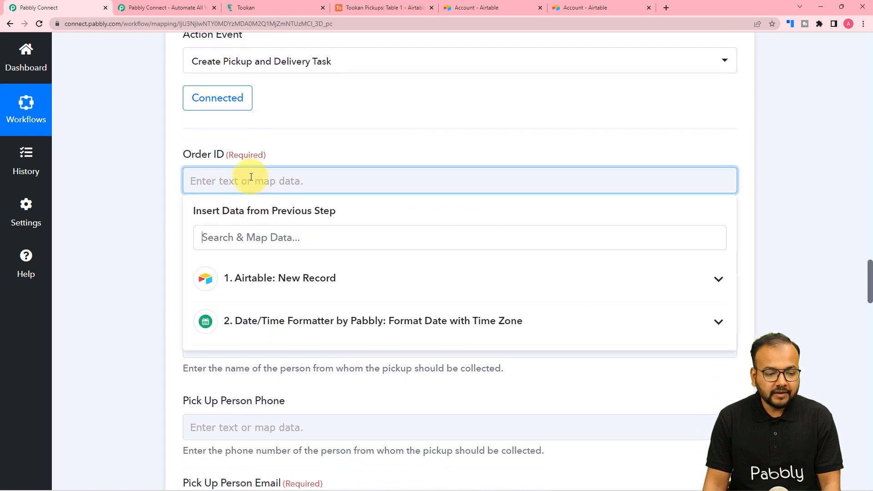
pyautogui.click(255, 279)
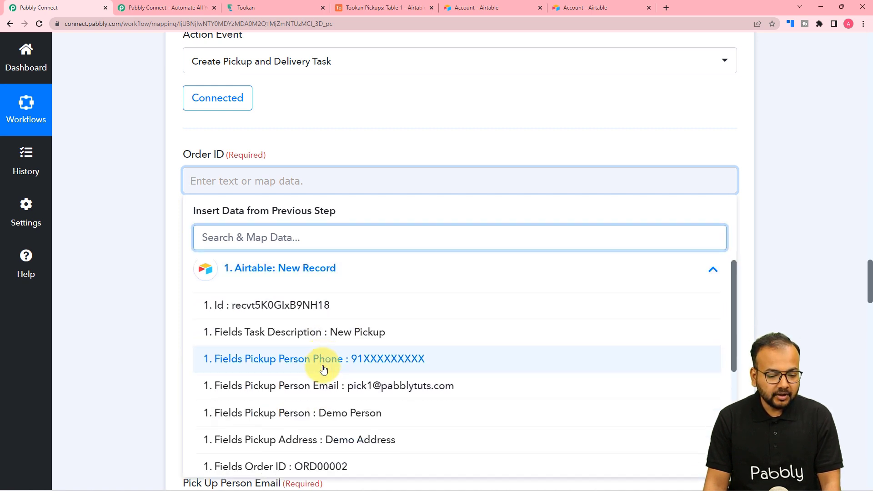
pyautogui.scroll(-2, 325, 367)
pyautogui.click(302, 384)
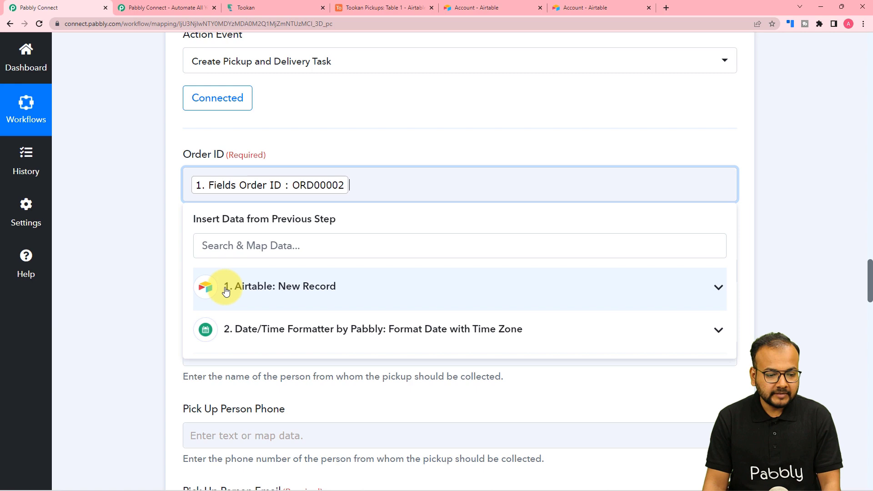
pyautogui.click(130, 255)
# Step: Map Task Description to Fields Task Description from the Airtable New Record step
pyautogui.scroll(-2, 130, 255)
pyautogui.click(228, 181)
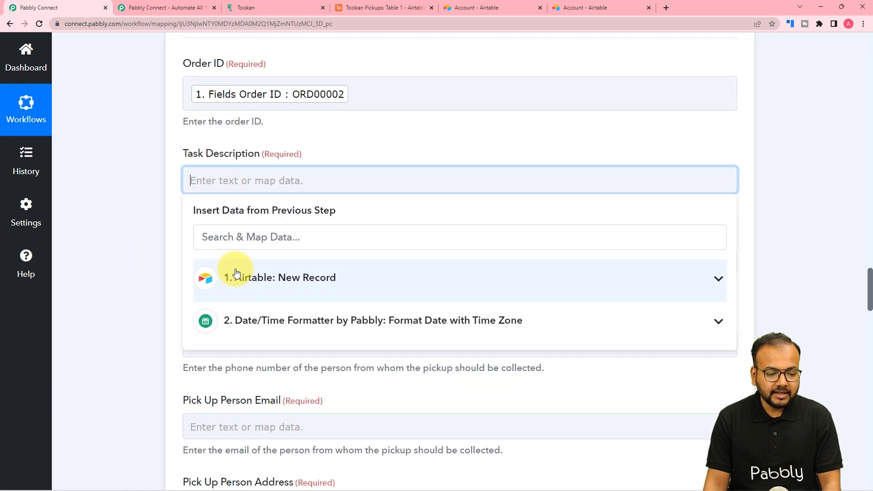
pyautogui.click(233, 274)
pyautogui.click(326, 348)
pyautogui.click(105, 238)
# Step: Map Pick Up Person Name to Fields Pickup Person from the Airtable New Record step
pyautogui.scroll(-2, 106, 238)
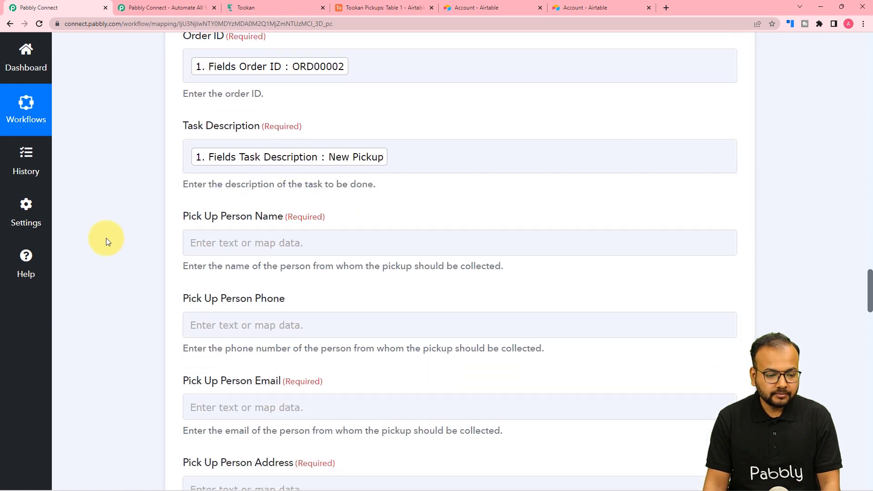
pyautogui.click(209, 188)
pyautogui.click(245, 278)
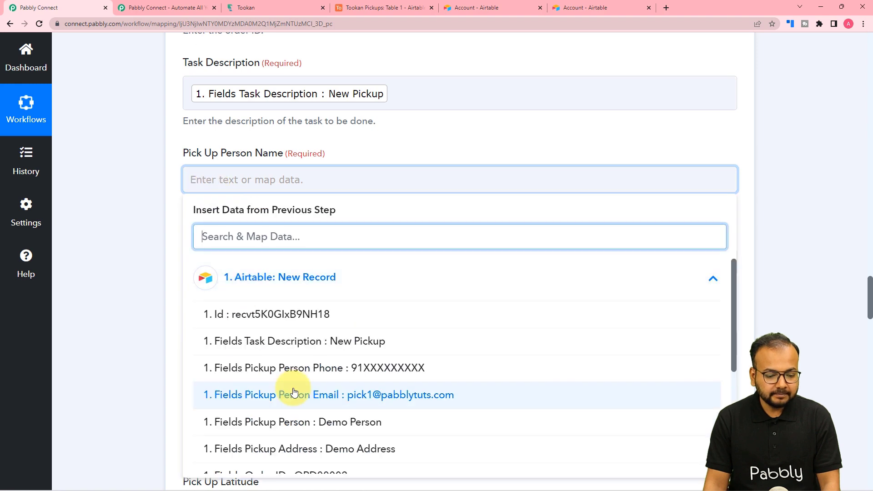
pyautogui.click(295, 426)
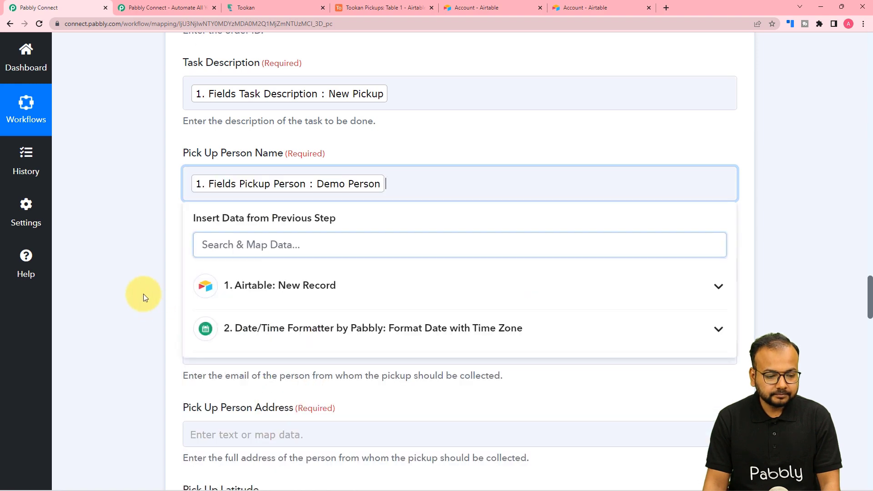
# Step: Map Pick Up Person Email to Fields Pickup Person Email from the Airtable New Record step
pyautogui.click(143, 293)
pyautogui.scroll(-3, 144, 294)
pyautogui.click(234, 170)
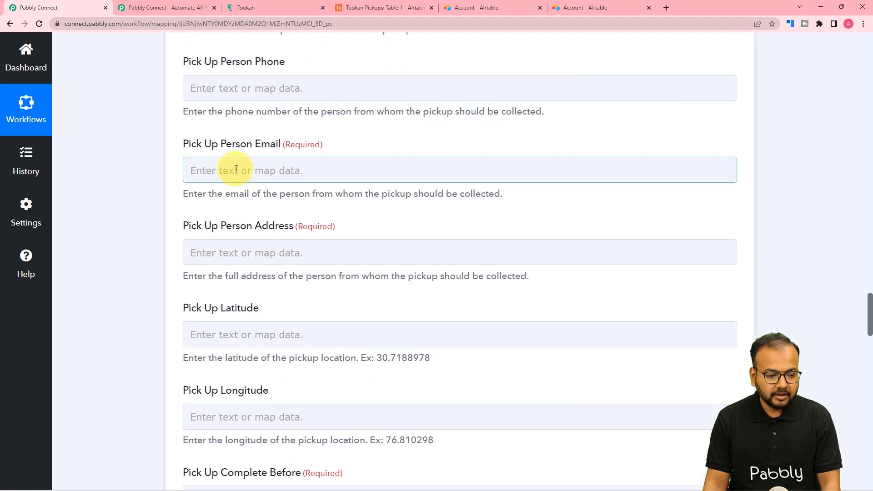
pyautogui.click(248, 260)
pyautogui.scroll(-1, 289, 327)
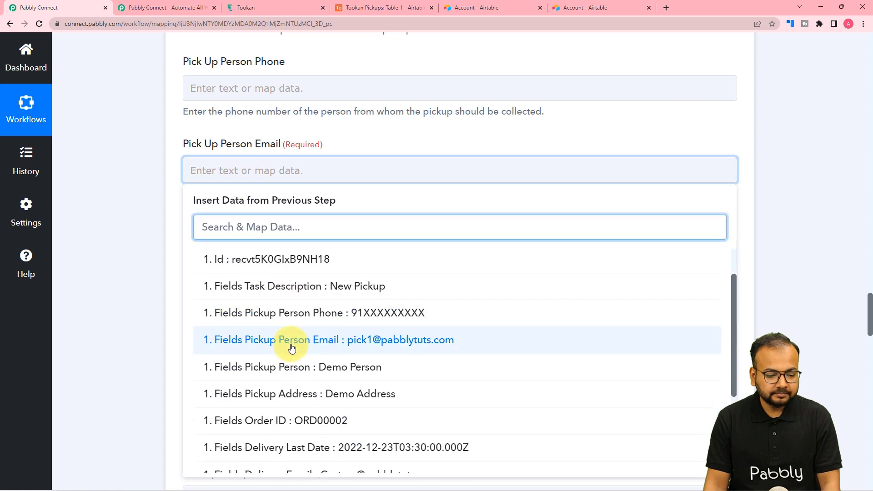
pyautogui.click(231, 344)
pyautogui.click(138, 243)
# Step: Map Pick Up Person Address to Fields Pickup Address from the Airtable New Record step
pyautogui.scroll(-2, 138, 243)
pyautogui.click(253, 175)
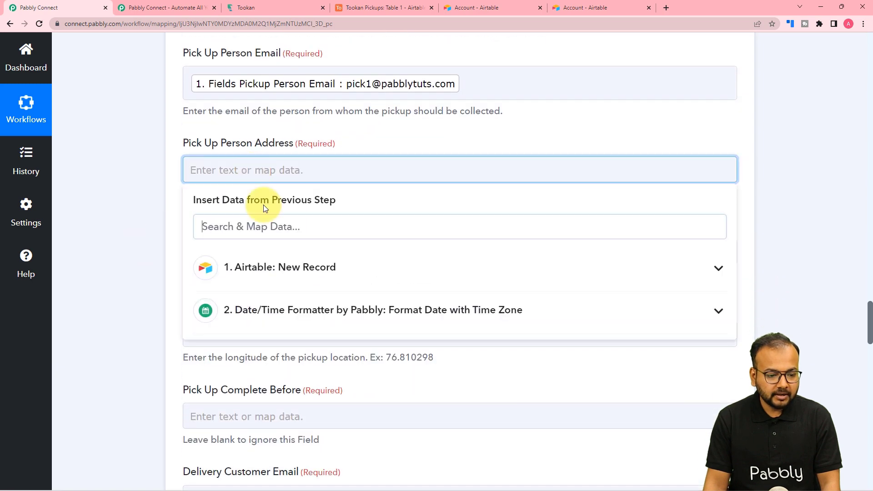
pyautogui.click(266, 268)
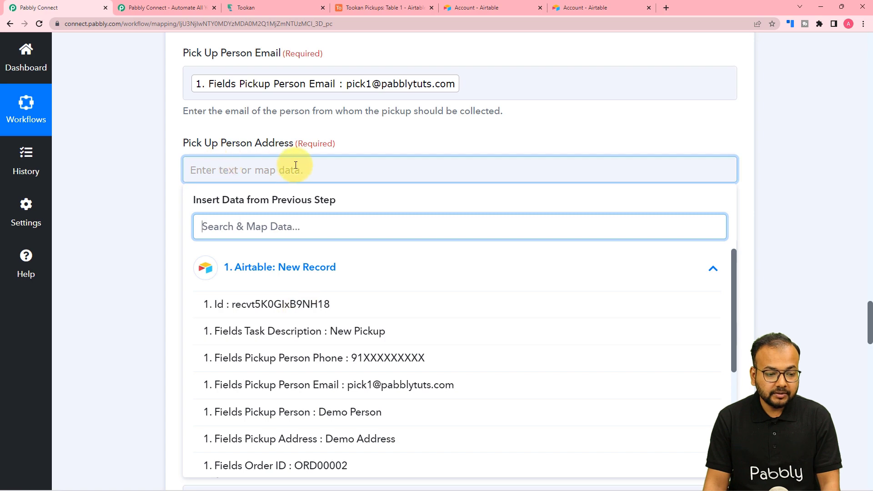
pyautogui.scroll(-1, 339, 429)
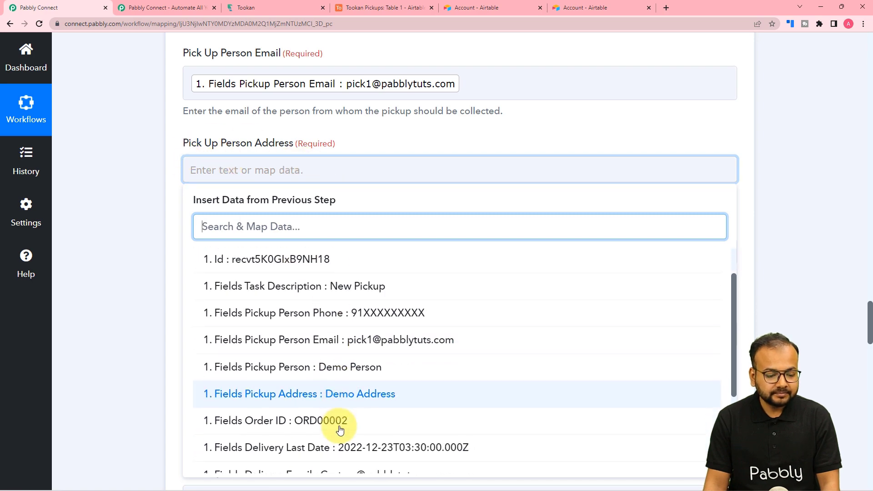
pyautogui.click(259, 392)
pyautogui.click(156, 226)
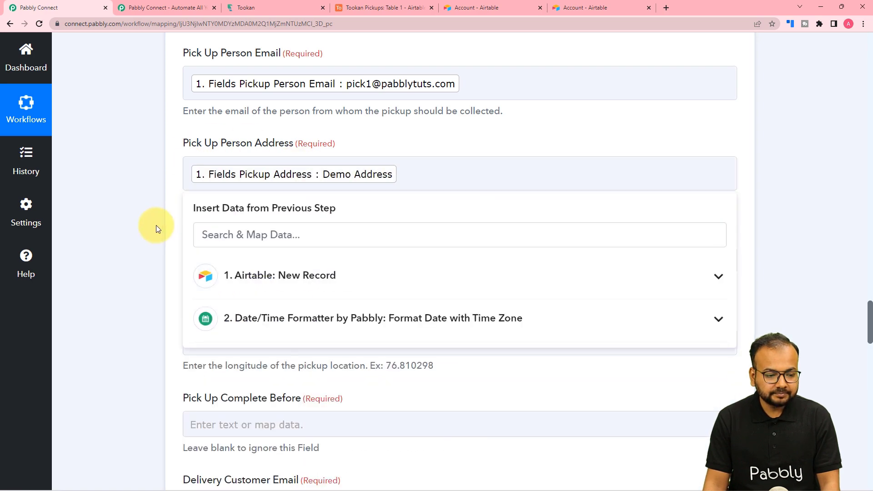
# Step: Map Pick Up Complete Before to the Result of the Date/Time Formatter step, leaving the pickup latitude and longitude empty
pyautogui.scroll(-3, 157, 226)
pyautogui.scroll(-1, 157, 226)
pyautogui.scroll(-2, 157, 225)
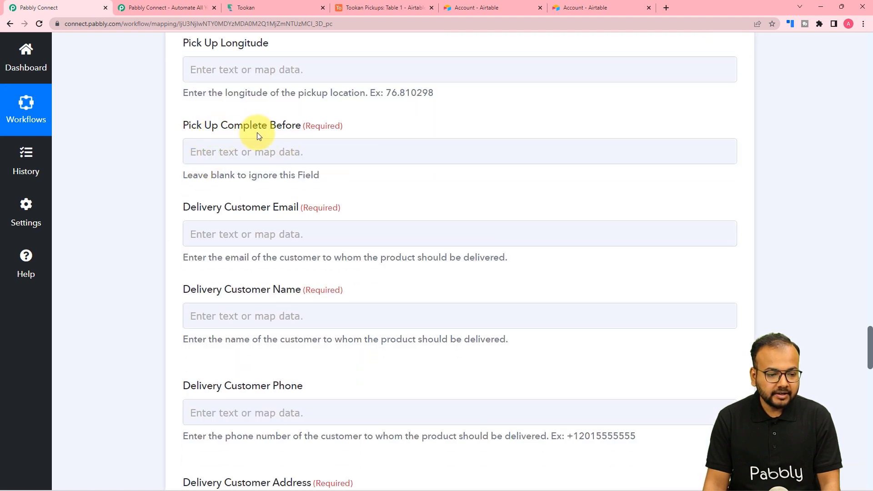
pyautogui.click(215, 141)
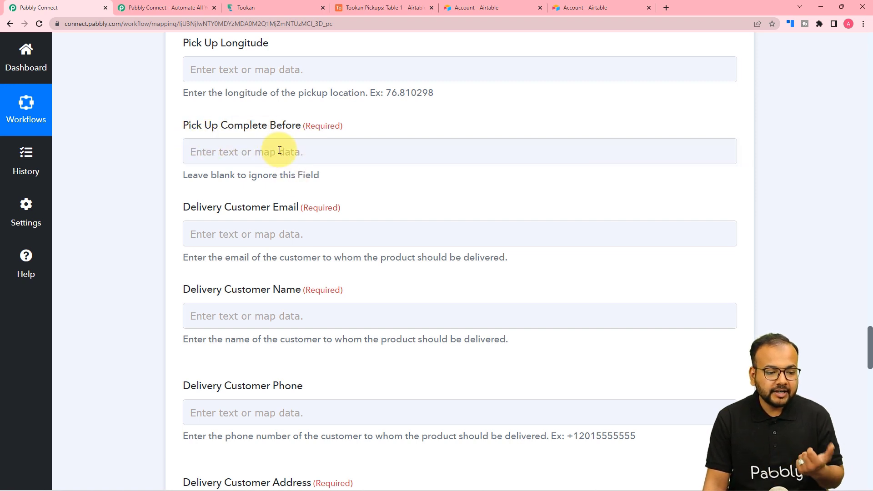
pyautogui.click(254, 151)
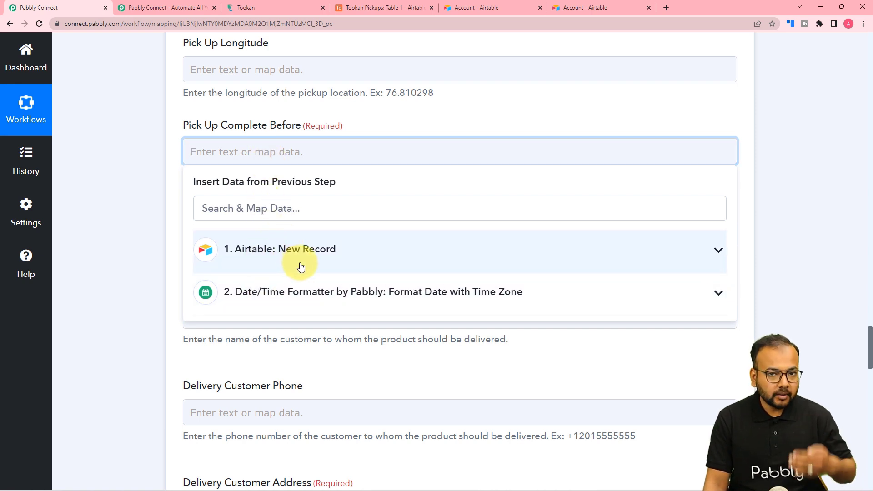
pyautogui.click(310, 300)
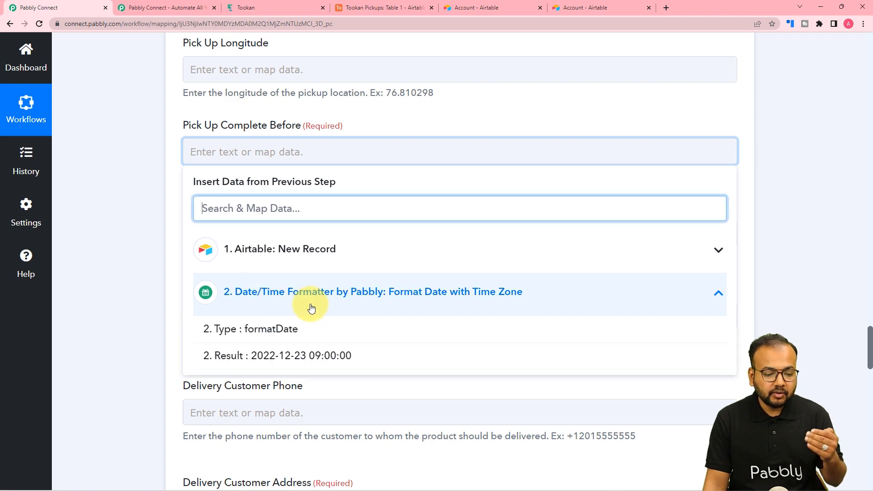
pyautogui.click(308, 353)
pyautogui.click(124, 206)
# Step: Map Delivery Customer Email to Fields Delivery Email from the Airtable New Record step
pyautogui.scroll(-2, 124, 206)
pyautogui.click(221, 152)
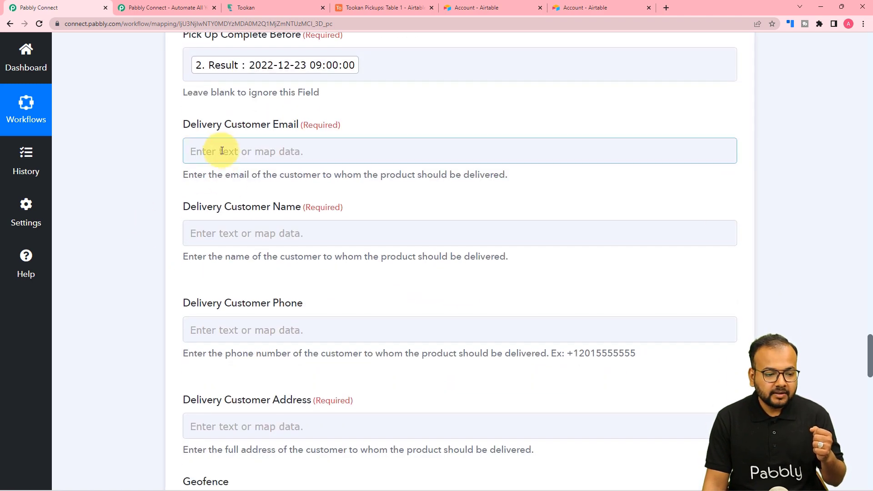
pyautogui.click(269, 151)
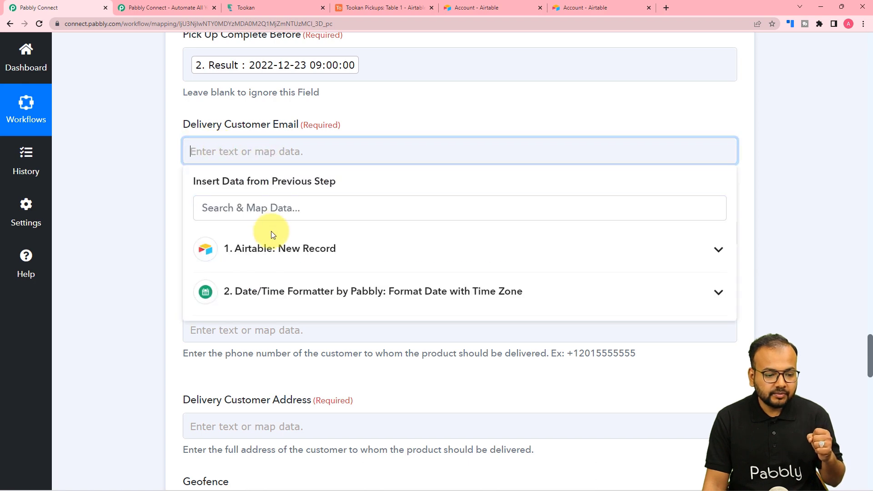
pyautogui.click(271, 249)
pyautogui.scroll(-4, 294, 368)
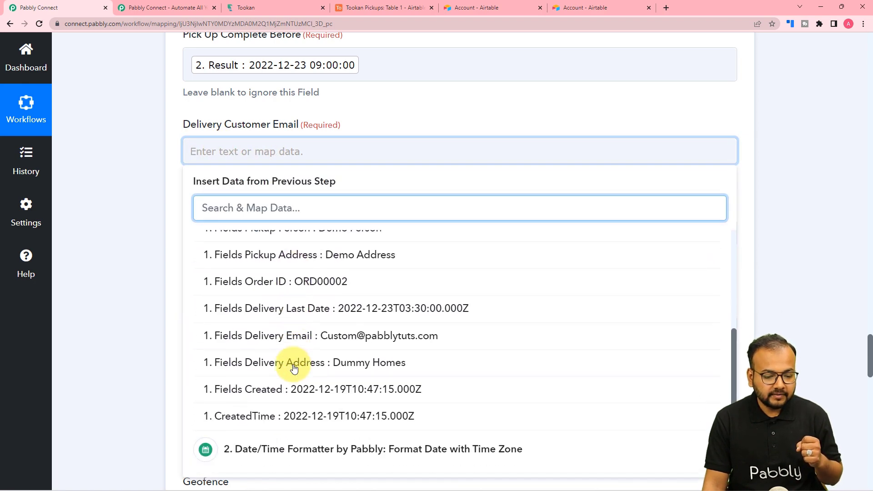
pyautogui.click(300, 335)
pyautogui.click(139, 241)
# Step: Set Delivery Customer Name to the fixed text "Customer" instead of mapping a field from the Airtable record
pyautogui.scroll(-2, 139, 241)
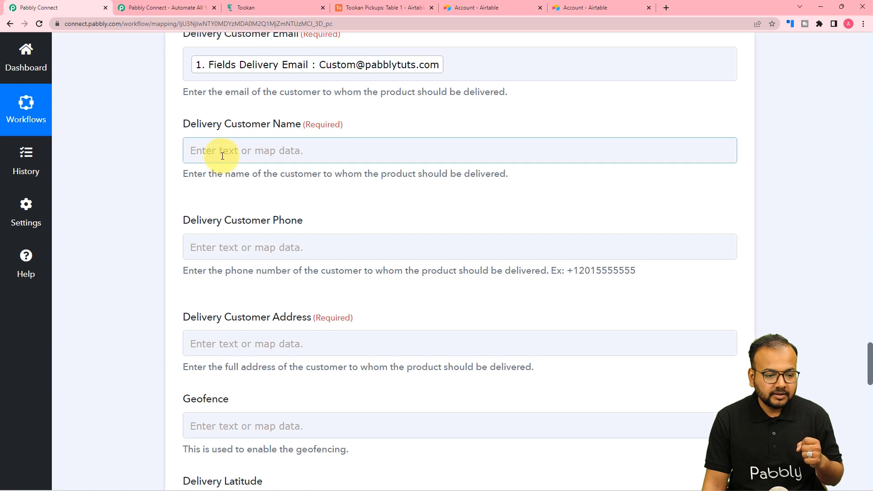
pyautogui.click(224, 151)
pyautogui.scroll(-2, 489, 389)
pyautogui.scroll(2, 286, 218)
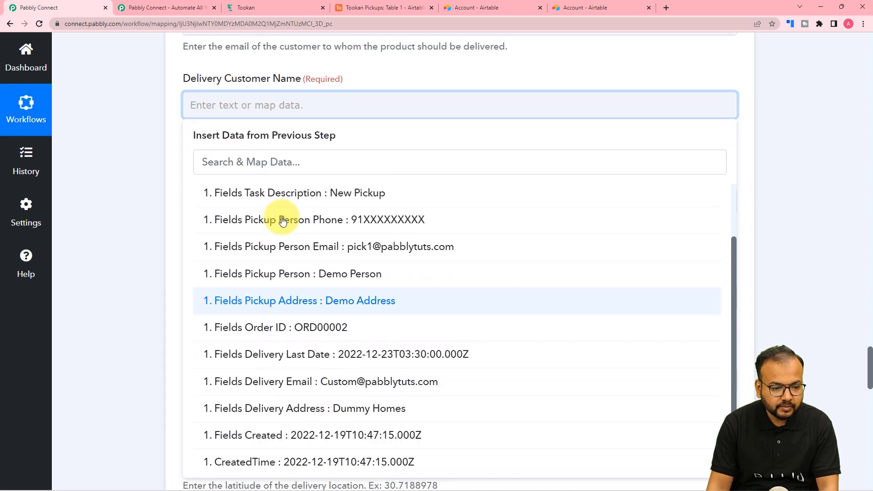
pyautogui.write('Customer')
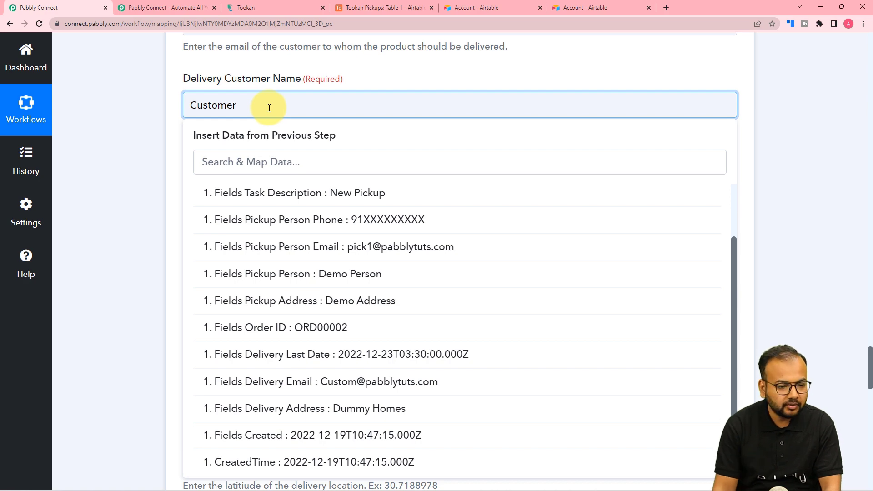
pyautogui.click(162, 113)
# Step: Map Delivery Customer Address to Fields Delivery Address from the Airtable New Record step
pyautogui.scroll(-4, 149, 147)
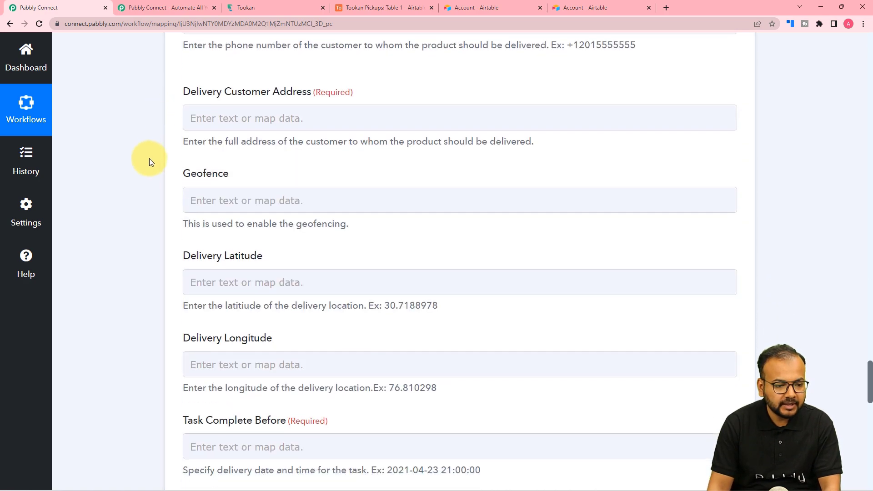
pyautogui.click(227, 113)
pyautogui.click(249, 214)
pyautogui.scroll(-3, 288, 343)
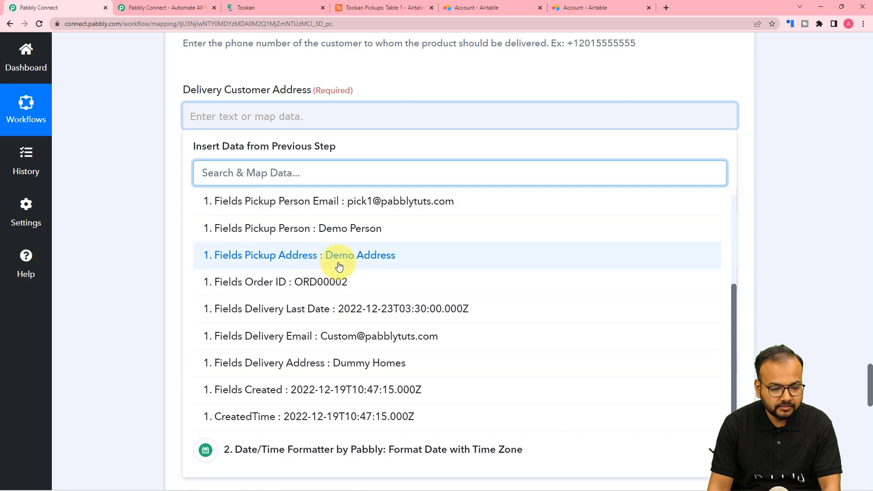
pyautogui.click(336, 364)
pyautogui.click(113, 196)
# Step: Map Task Complete Before to the Result of the Date/Time Formatter step
pyautogui.scroll(-1, 94, 161)
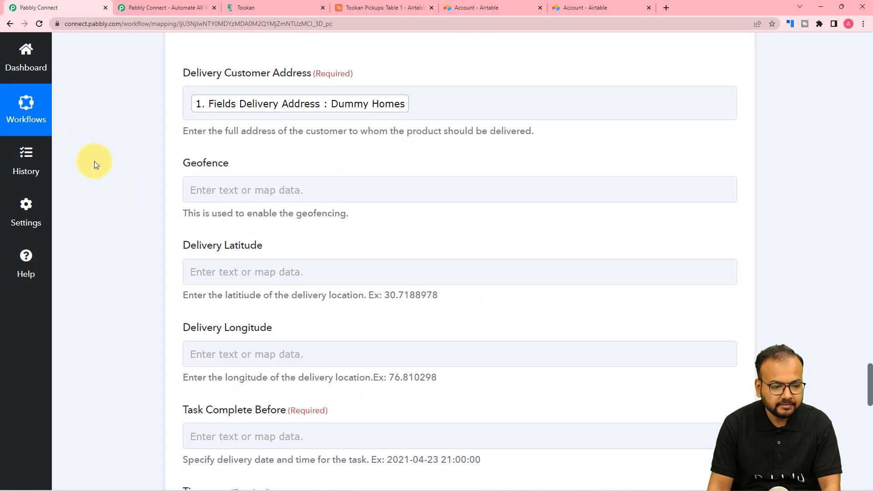
pyautogui.scroll(-5, 94, 161)
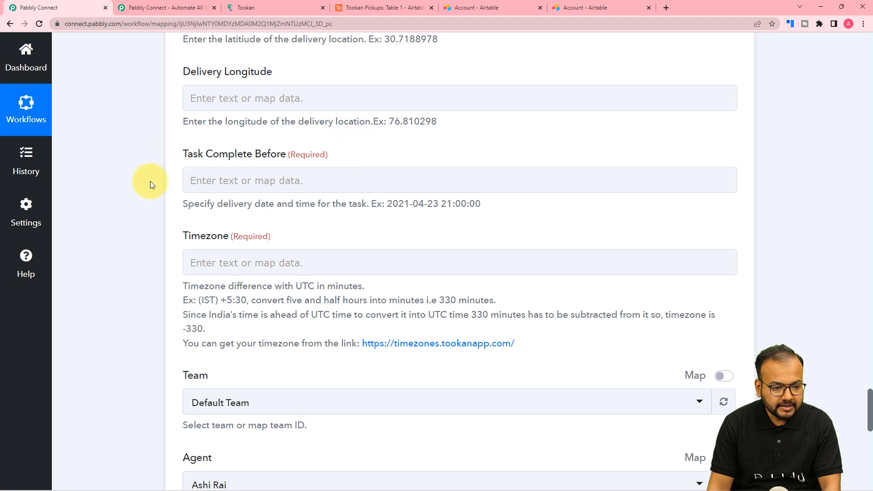
pyautogui.click(221, 171)
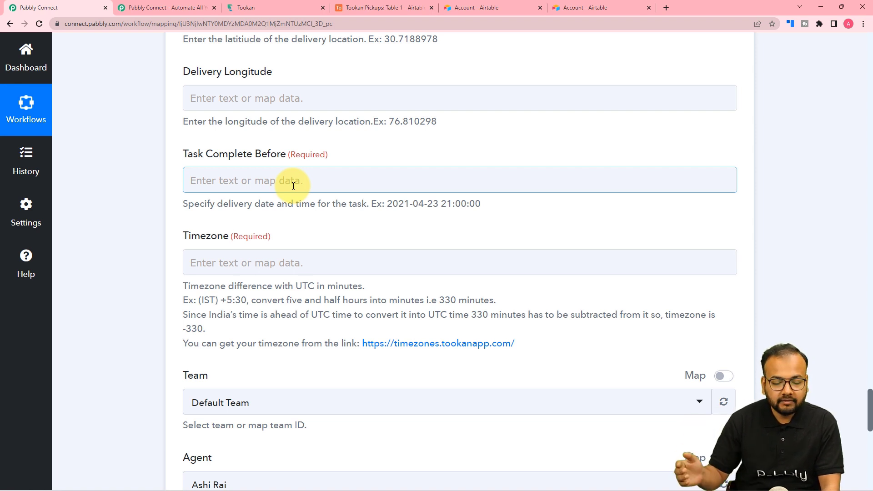
pyautogui.click(310, 183)
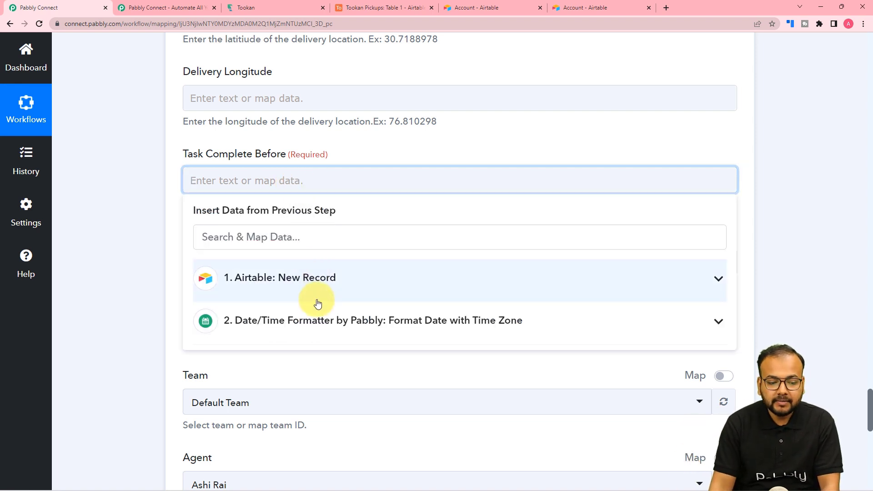
pyautogui.click(314, 320)
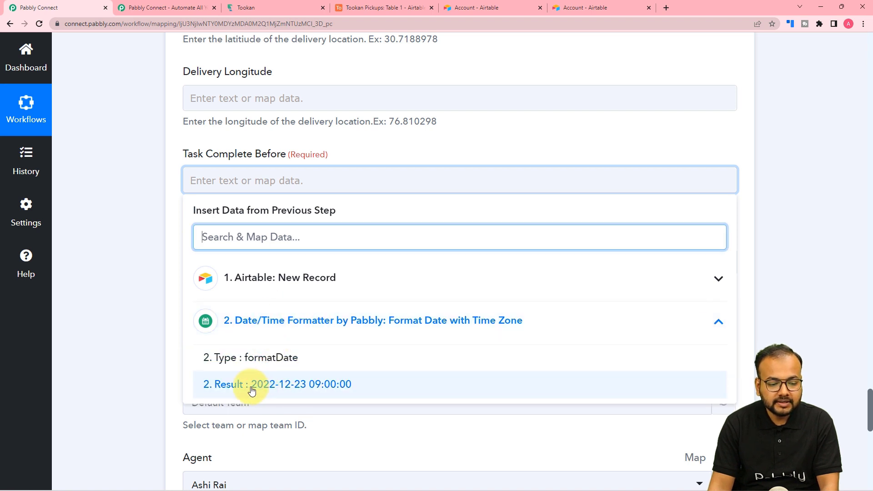
pyautogui.click(276, 386)
pyautogui.click(142, 228)
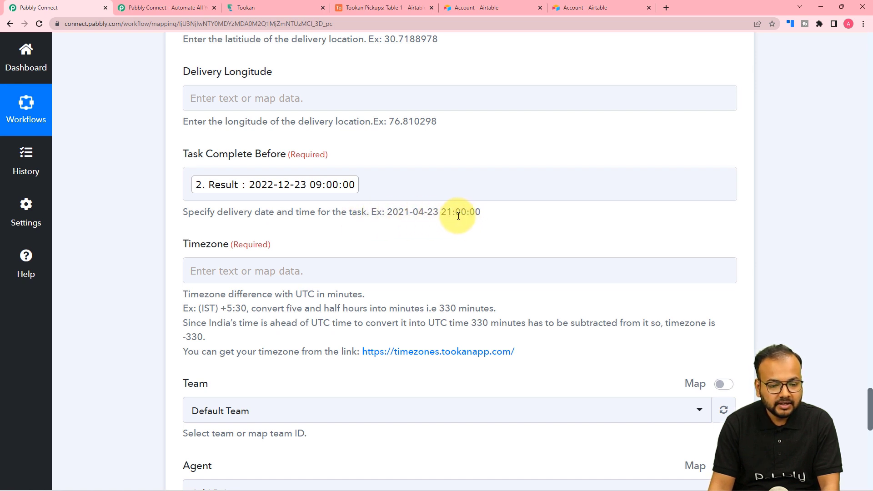
# Step: Set the Tookan action's Timezone to -330
pyautogui.scroll(-2, 130, 214)
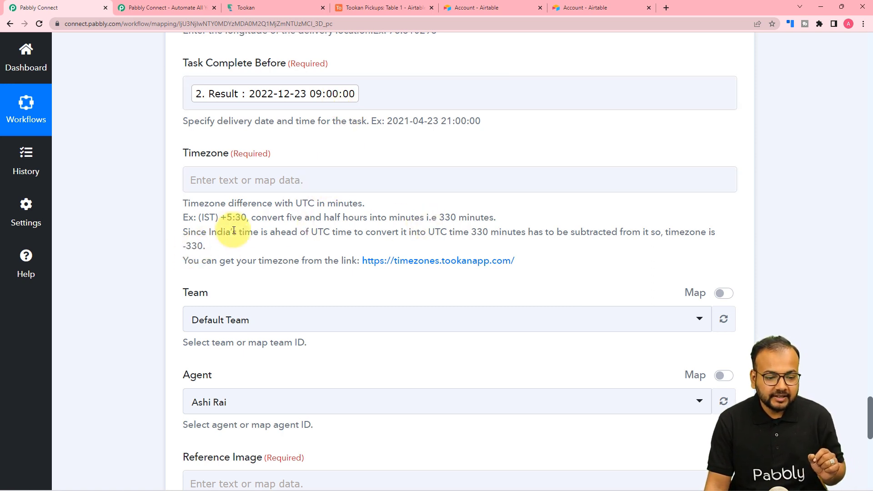
pyautogui.click(248, 180)
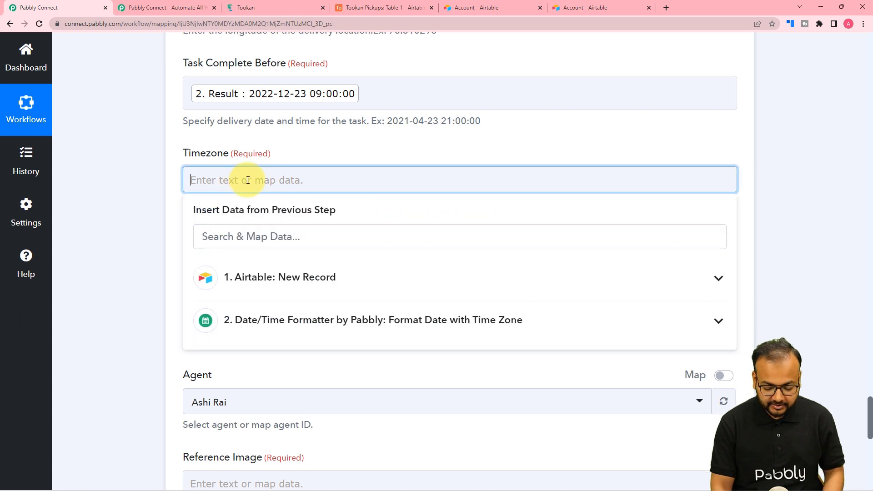
pyautogui.write('-330')
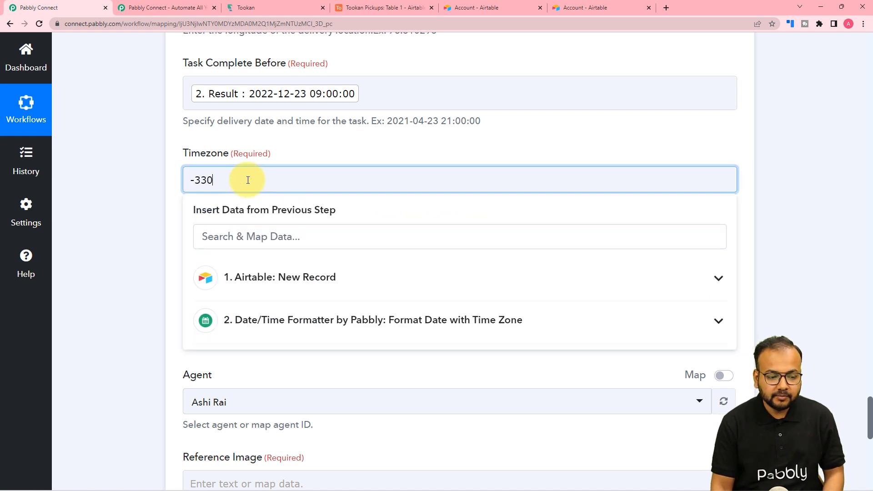
pyautogui.click(331, 143)
pyautogui.scroll(-3, 336, 225)
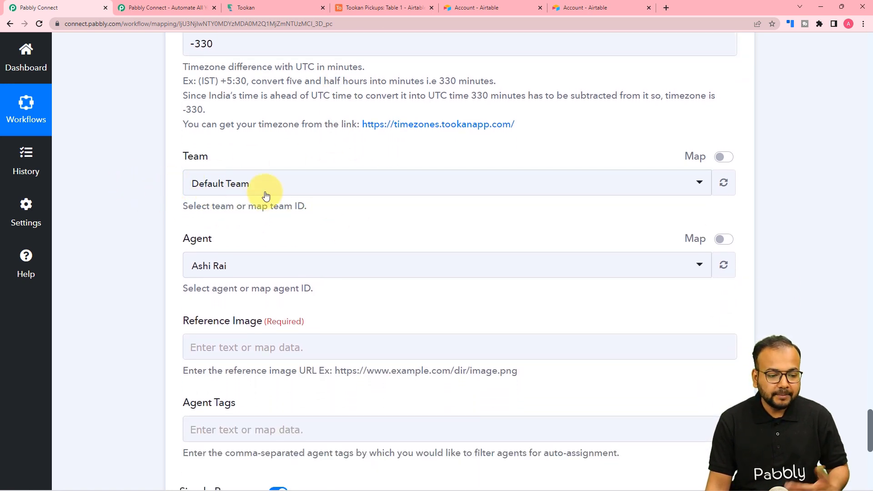
pyautogui.scroll(-3, 263, 193)
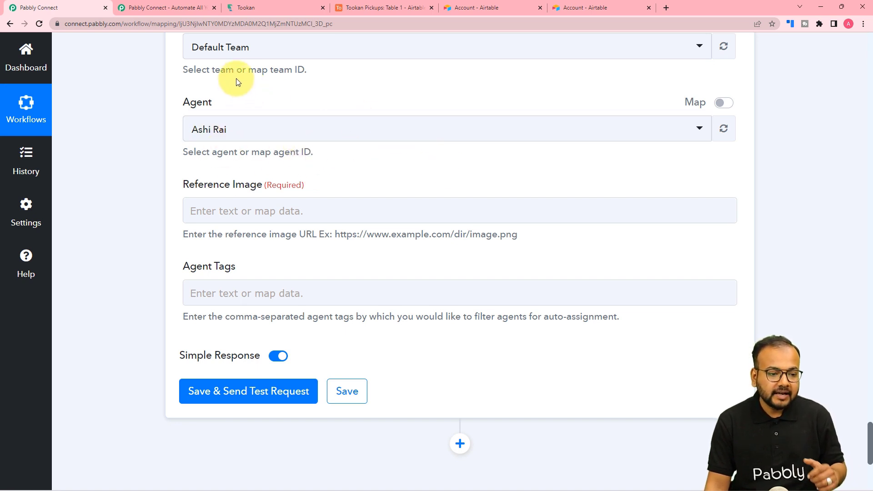
pyautogui.scroll(-1, 311, 142)
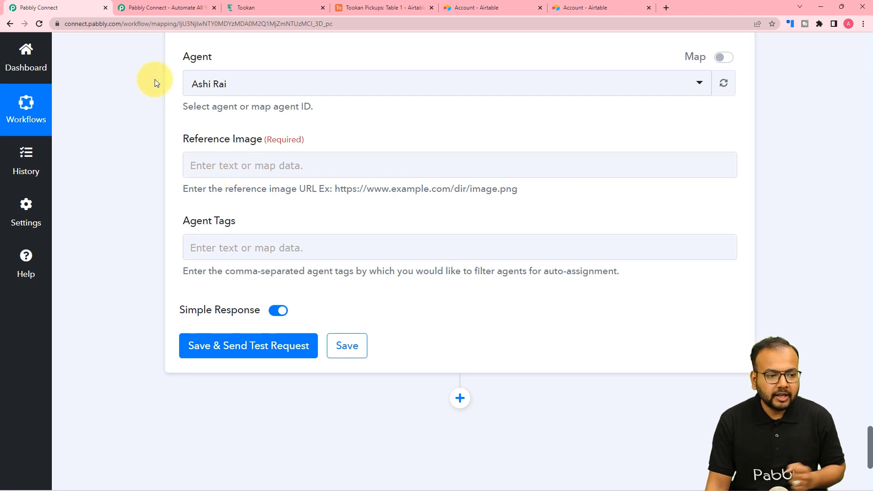
pyautogui.write('https://connect.pabbly.com/app_data/images/connect-logo.png')
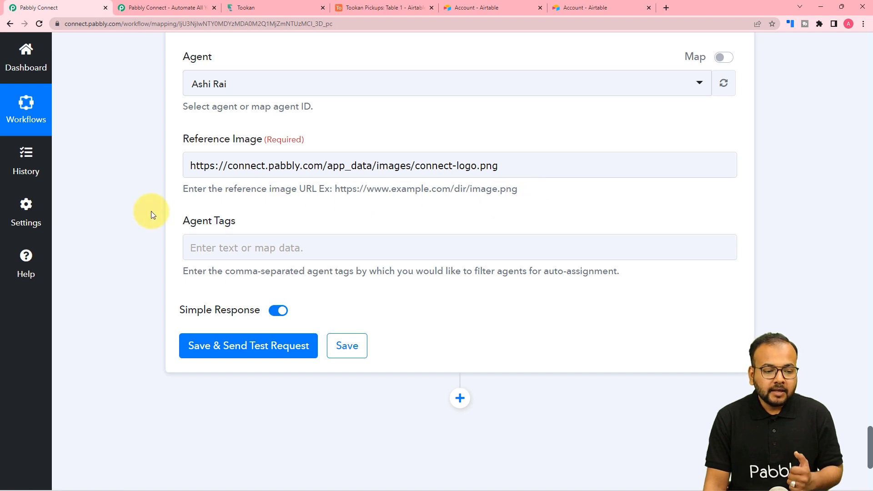
pyautogui.scroll(4, 147, 217)
pyautogui.scroll(-3, 146, 217)
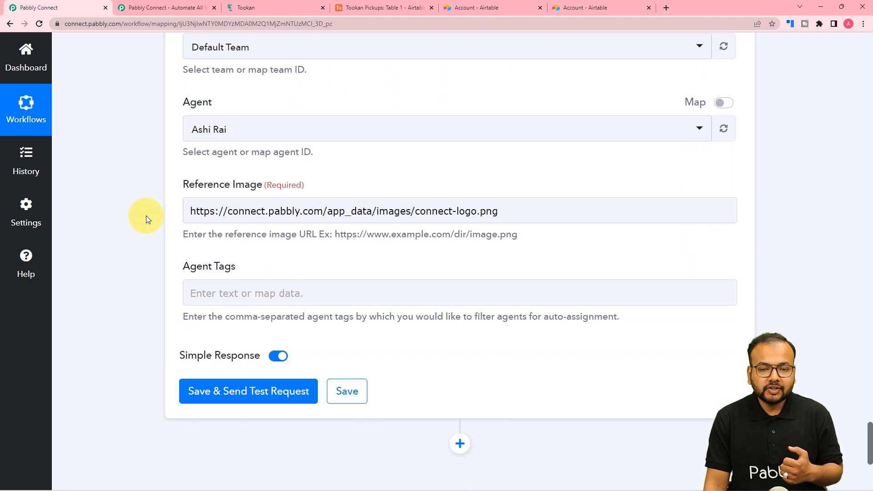
pyautogui.scroll(-3, 146, 216)
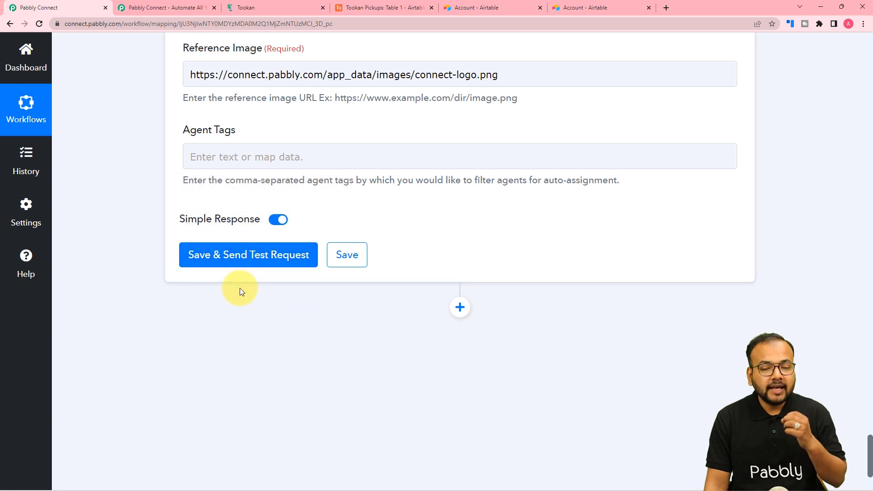
# Step: Switch to Tookan to examine the existing task list, and return to the Pabbly Connect workflow
pyautogui.click(374, 10)
pyautogui.click(248, 8)
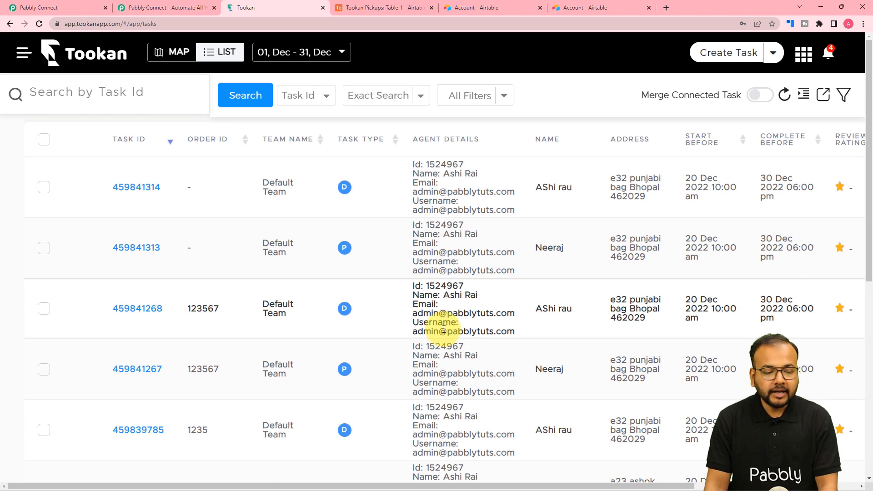
pyautogui.click(41, 6)
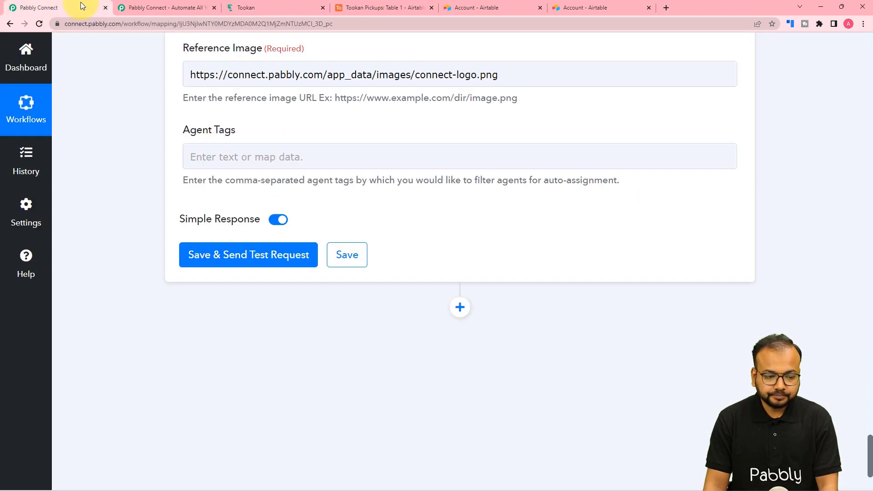
# Step: Save the Tookan Create Pickup and Delivery Task action, send its test request, and review the response fields
pyautogui.click(224, 257)
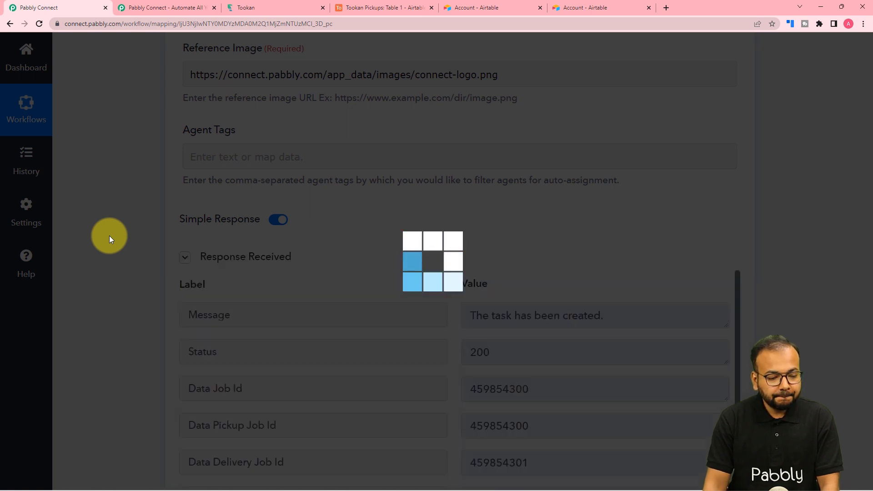
pyautogui.scroll(-3, 109, 235)
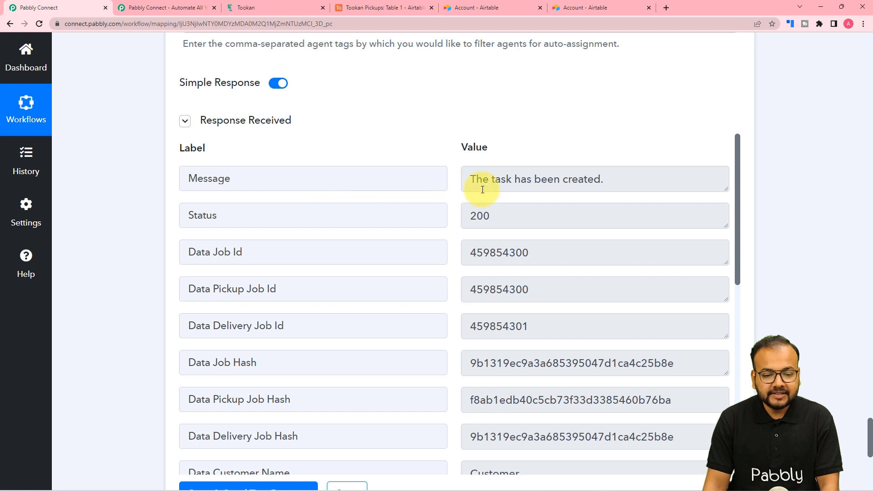
pyautogui.scroll(-2, 546, 233)
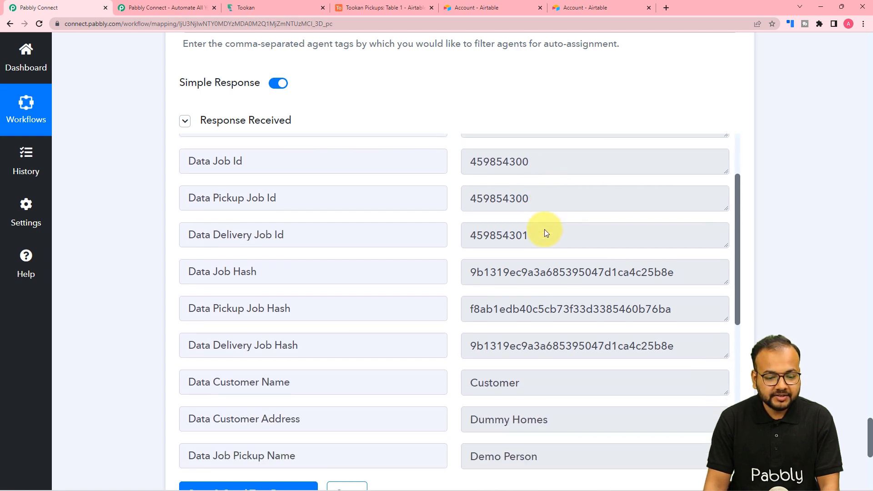
pyautogui.scroll(-3, 545, 229)
pyautogui.scroll(-3, 544, 229)
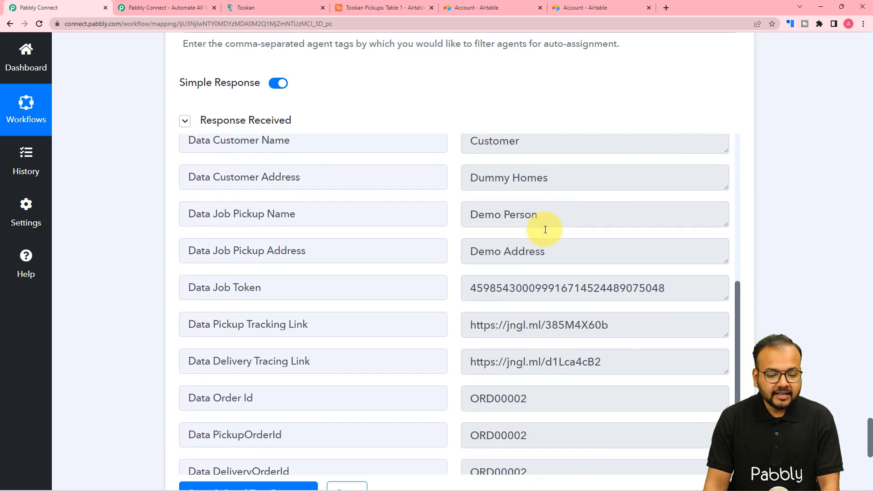
# Step: Switch to Tookan, reload the task list, and examine the newest delivery task's details, customer information and history
pyautogui.click(249, 5)
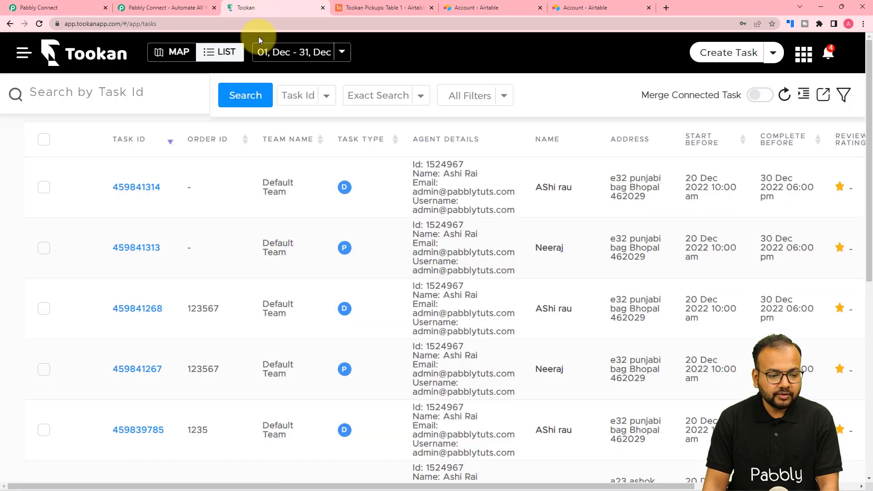
pyautogui.click(37, 25)
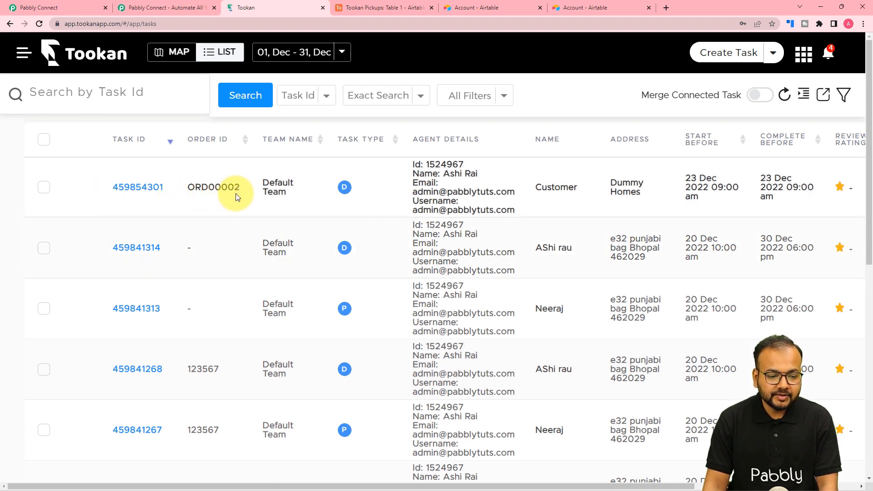
pyautogui.click(143, 188)
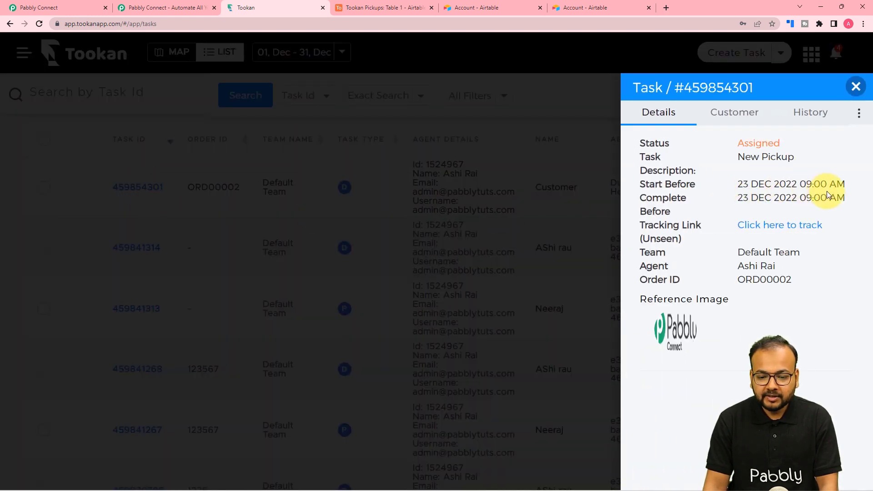
pyautogui.click(750, 121)
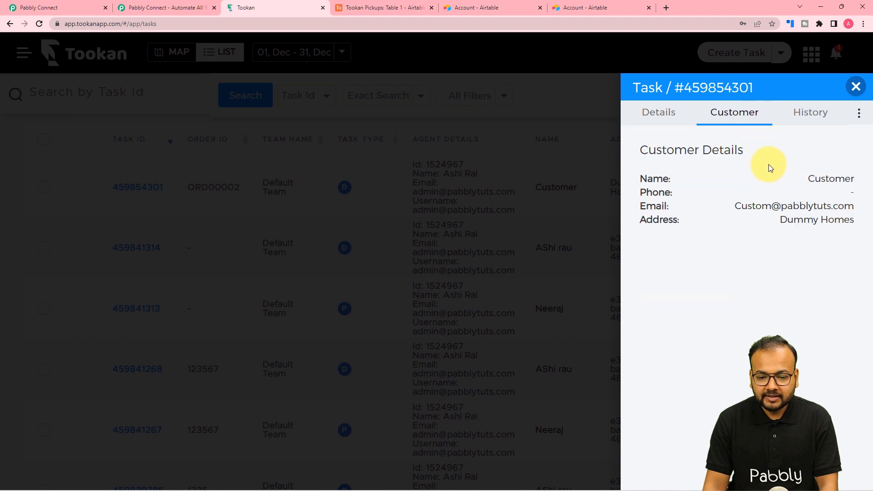
pyautogui.click(806, 123)
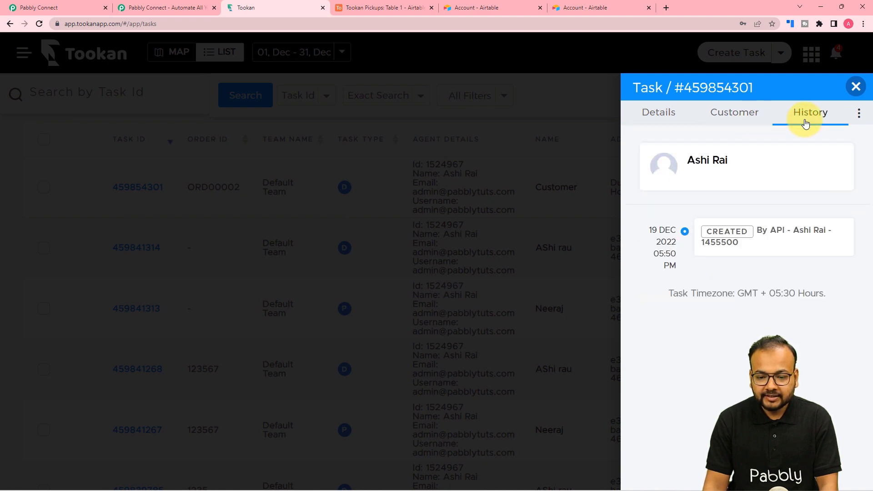
pyautogui.click(733, 117)
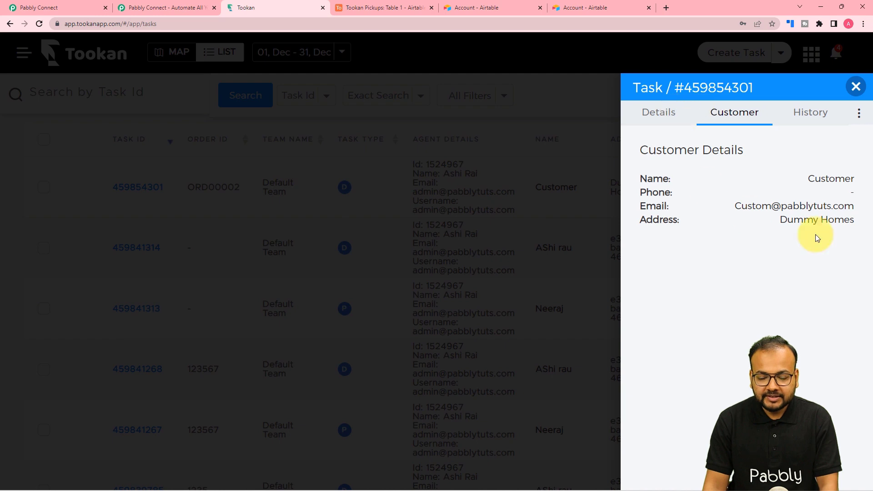
# Step: Compare the Pabbly Connect response and the Airtable record with the Tookan task, closing its details to check the remaining list columns
pyautogui.click(17, 4)
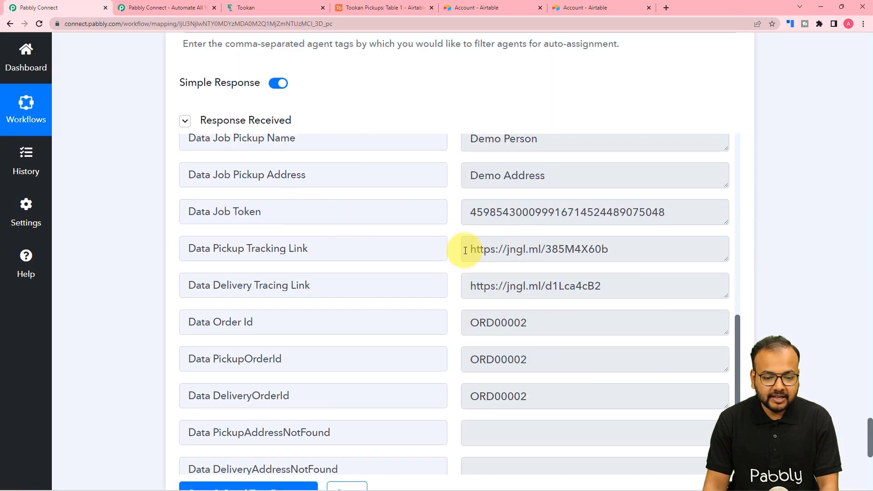
pyautogui.scroll(2, 465, 250)
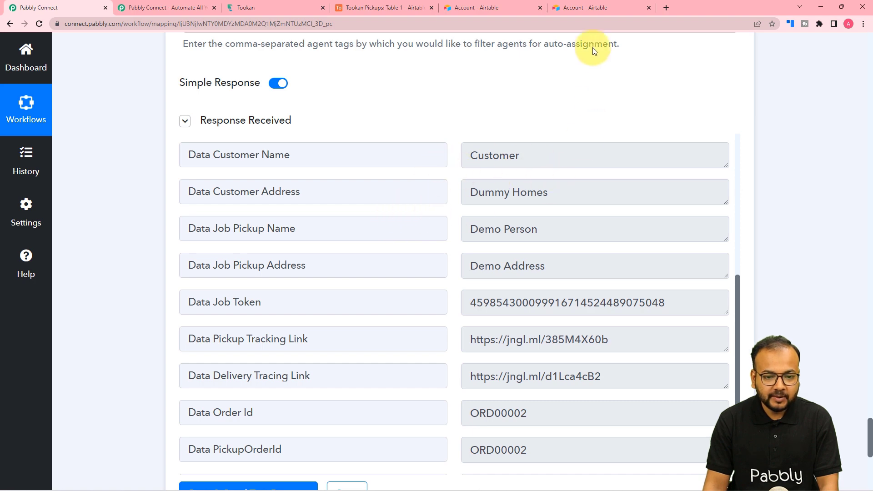
pyautogui.click(383, 6)
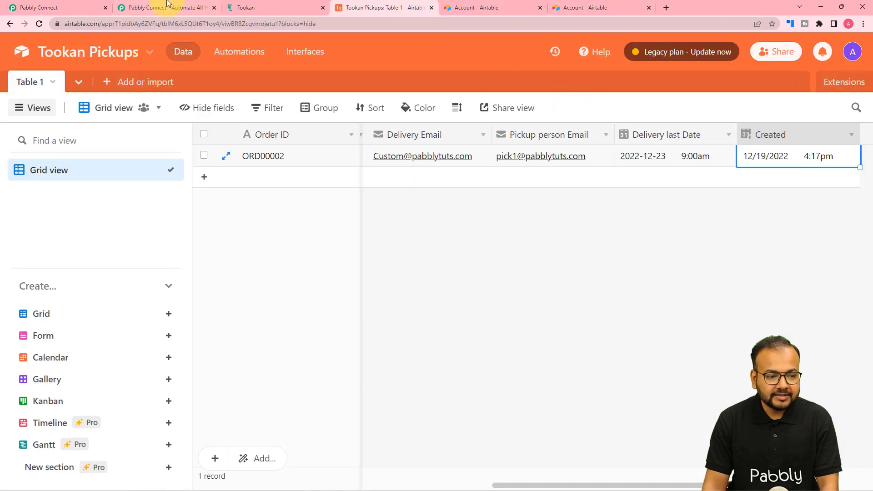
pyautogui.click(244, 7)
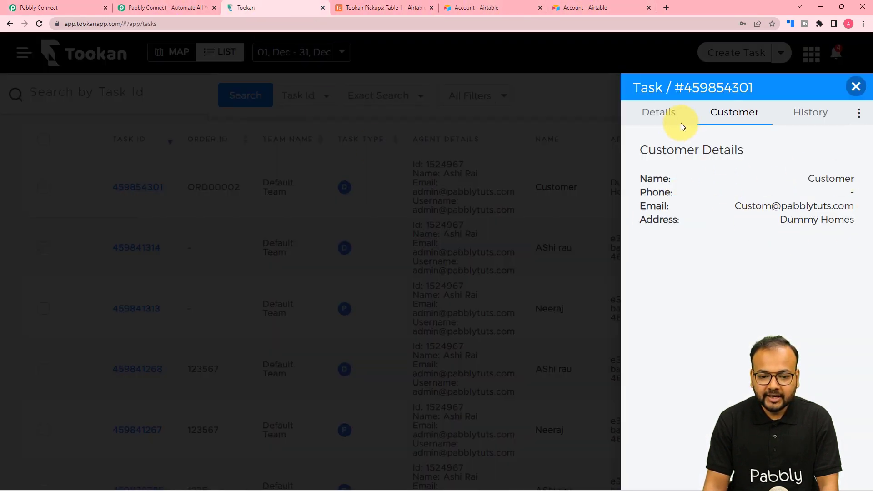
pyautogui.click(854, 86)
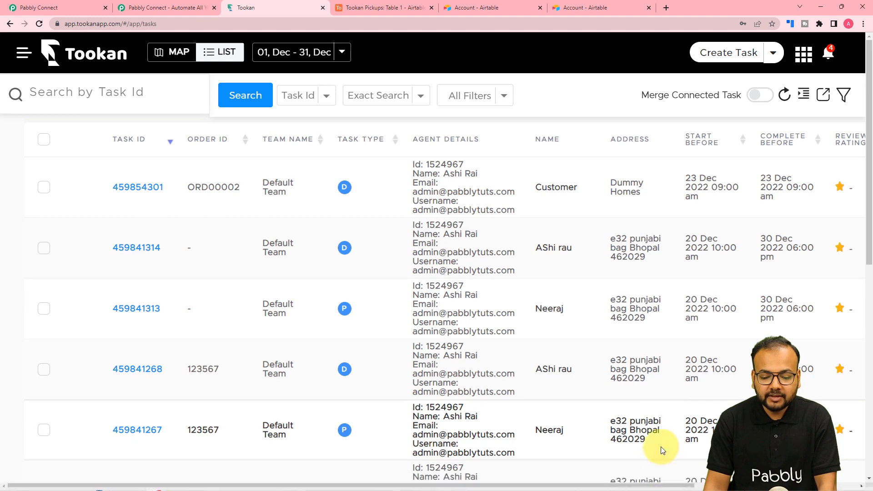
pyautogui.hscroll(3, 663, 409)
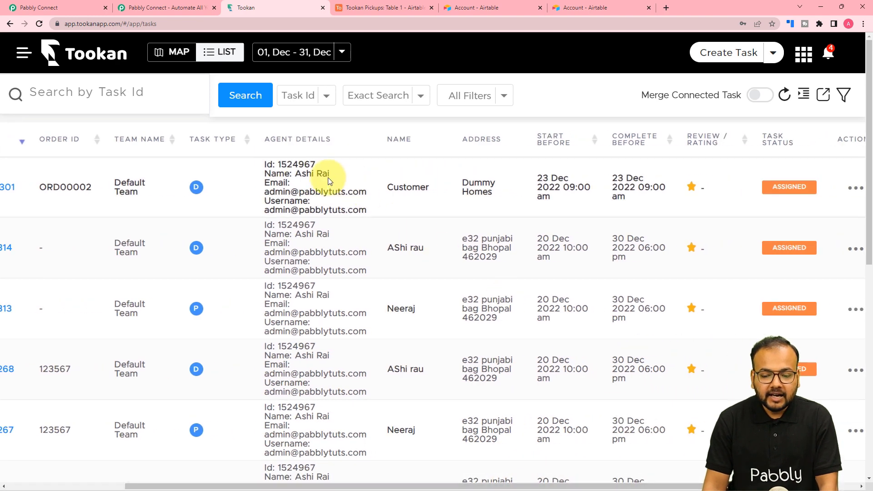
# Step: Return to the Pabbly Connect workflow and collapse the Tookan Create Pickup and Delivery Task step
pyautogui.click(38, 5)
pyautogui.scroll(15, 114, 148)
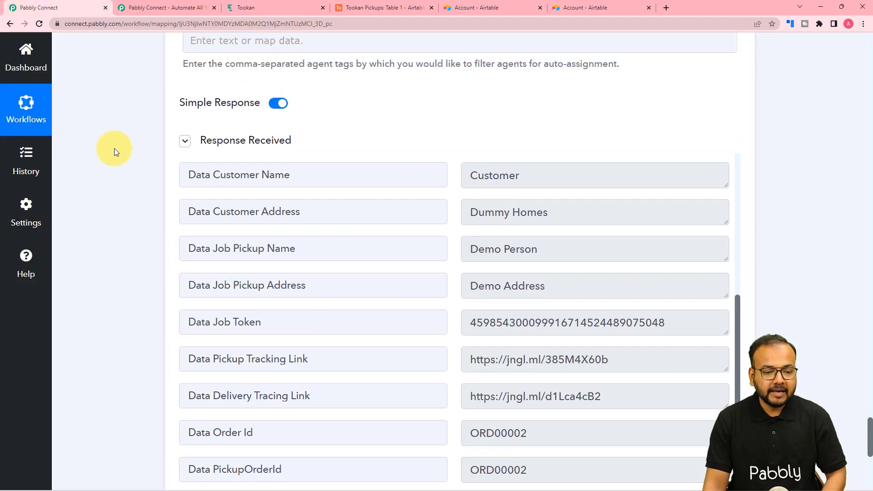
pyautogui.scroll(20, 113, 149)
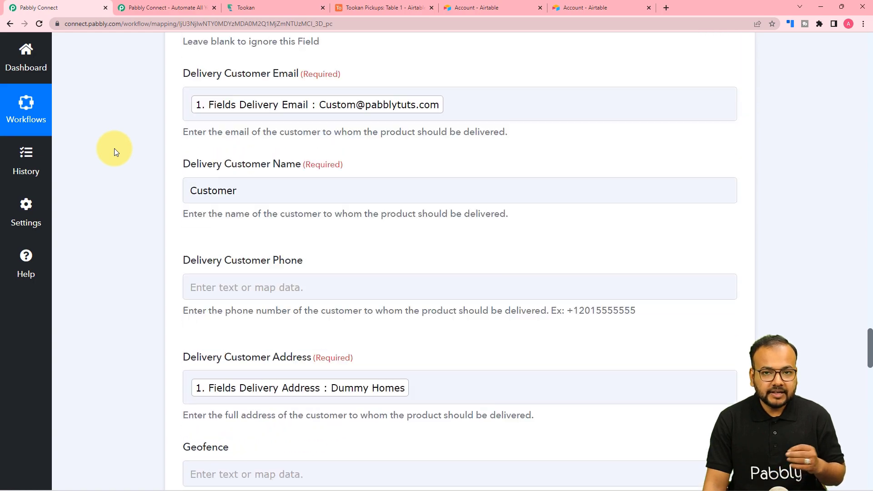
pyautogui.scroll(5, 114, 148)
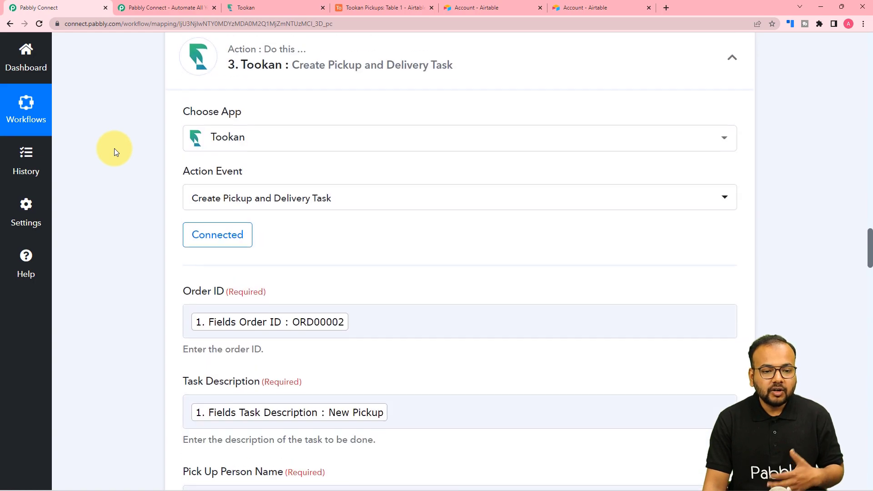
pyautogui.click(732, 151)
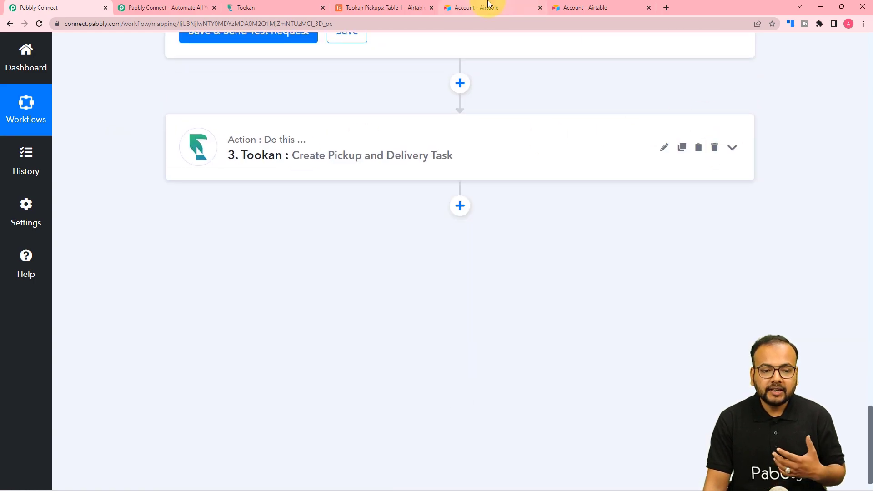
# Step: Look over the Tookan Pickups table in Airtable and the task list in Tookan, and return to Pabbly Connect
pyautogui.click(411, 4)
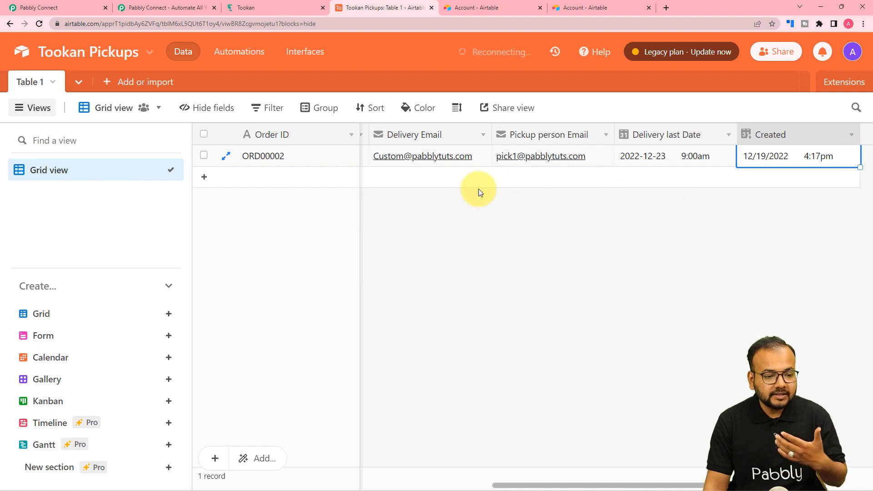
pyautogui.click(283, 4)
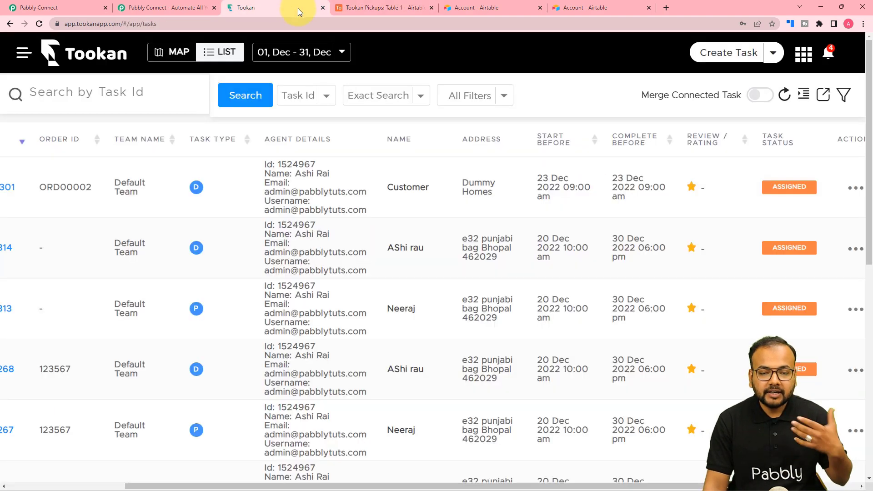
pyautogui.click(69, 4)
# Step: Collapse the Date/Time Formatter by Pabbly step and go back to the Airtable trigger's settings
pyautogui.scroll(10, 294, 171)
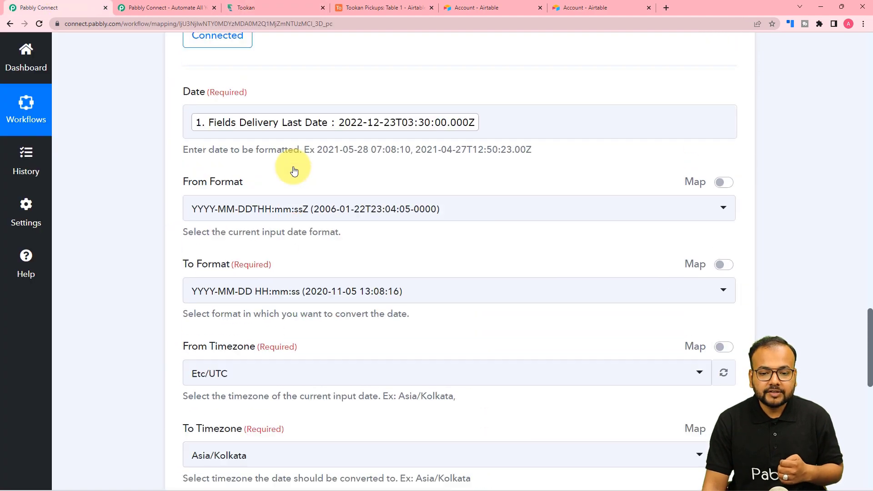
pyautogui.scroll(5, 294, 170)
pyautogui.click(733, 102)
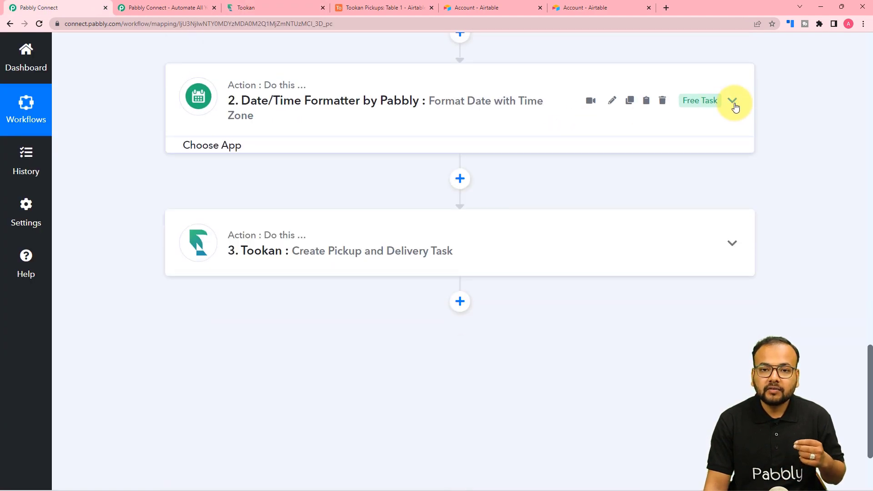
pyautogui.scroll(15, 665, 258)
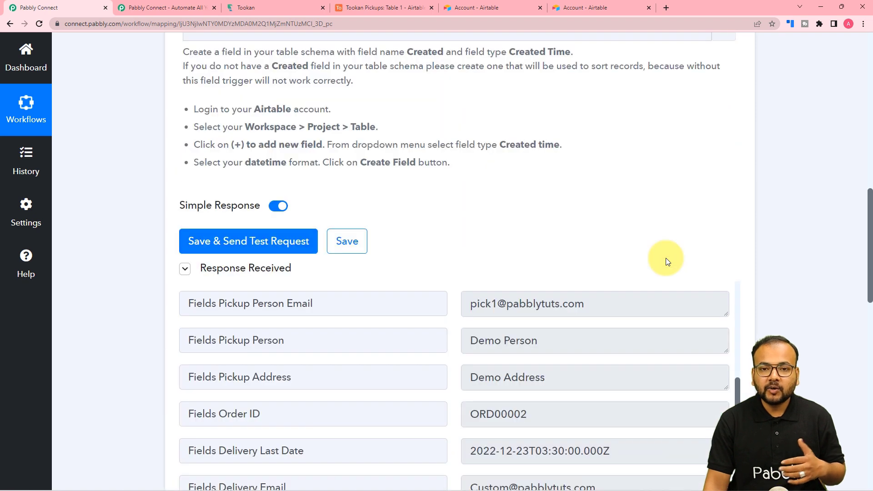